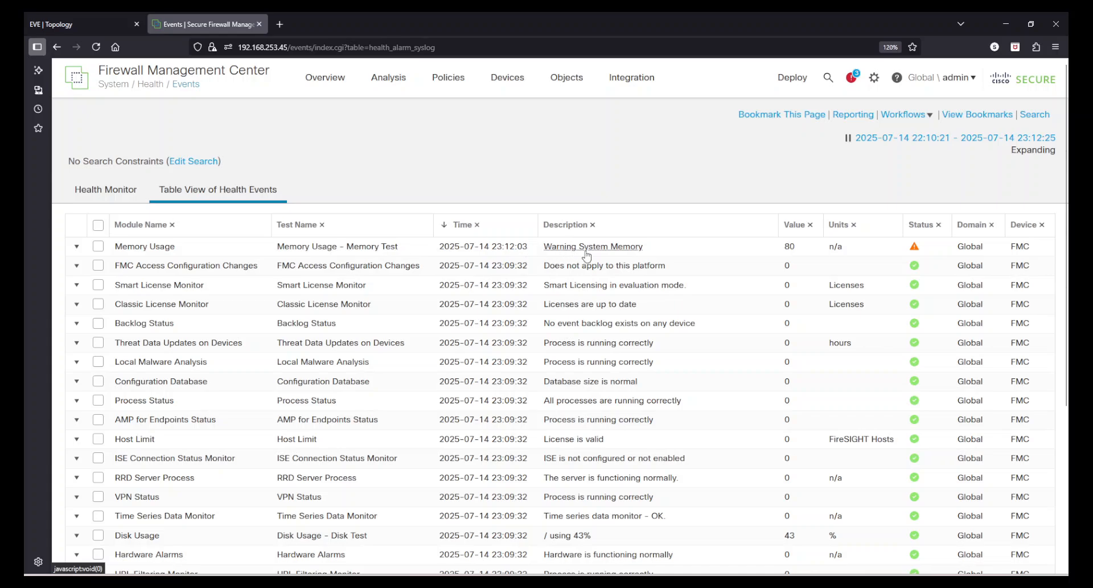
Examine the health events table, including the values, units and status of the memory usage, disk usage and appliance heartbeat entries.
double_click(791, 247)
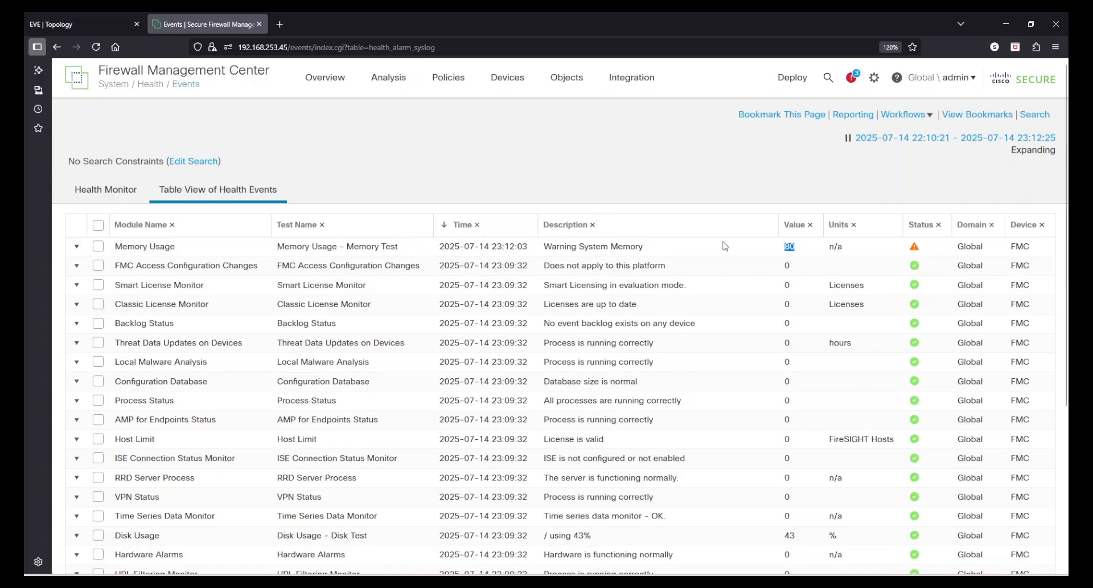
double_click(832, 245)
left_click(653, 180)
scroll(835, 408, "down", 3)
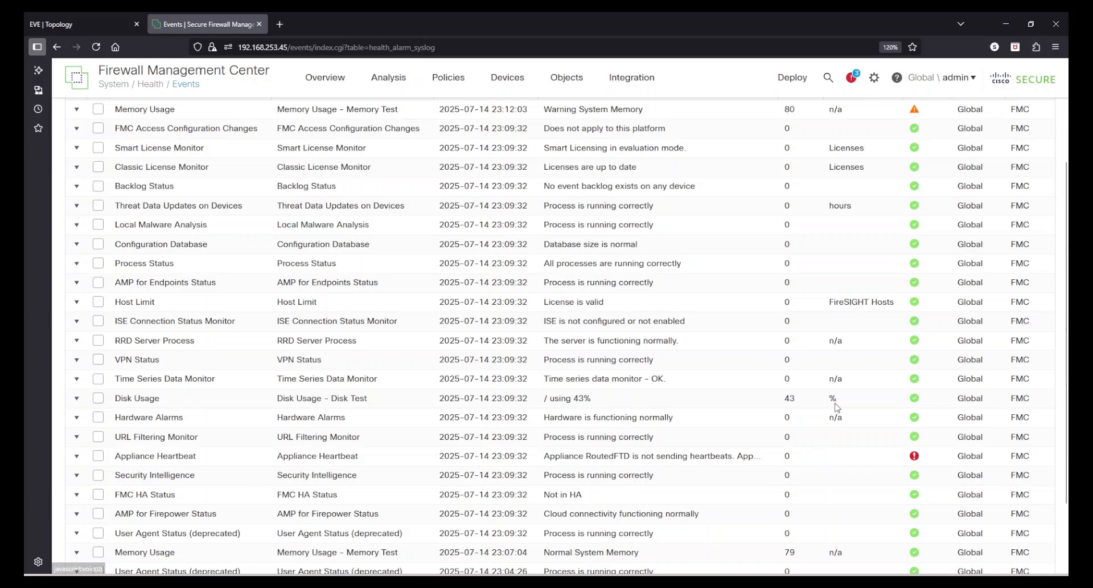
double_click(832, 399)
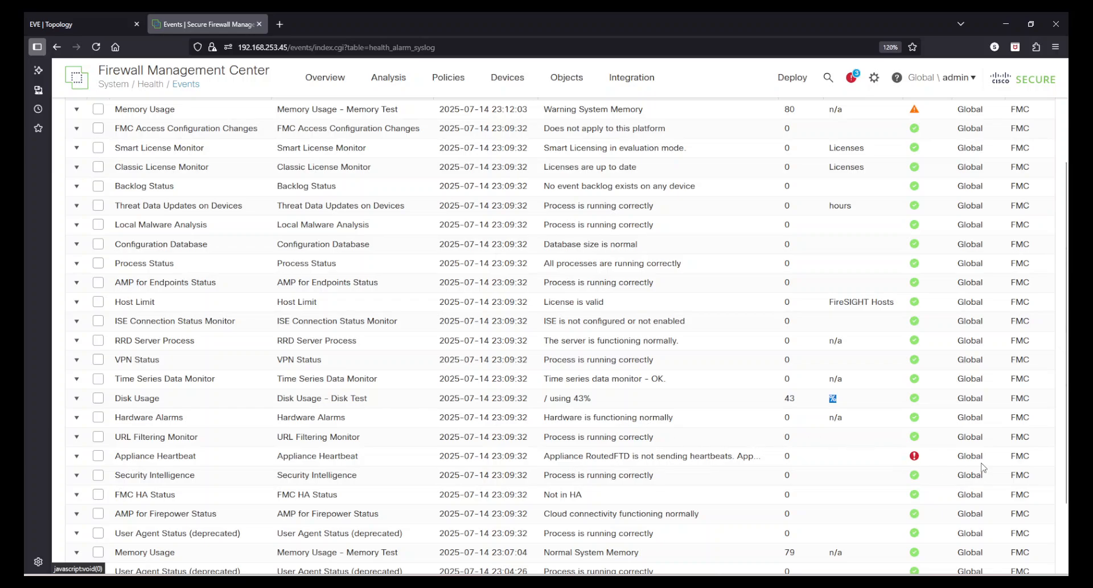
scroll(1040, 359, "down", 2)
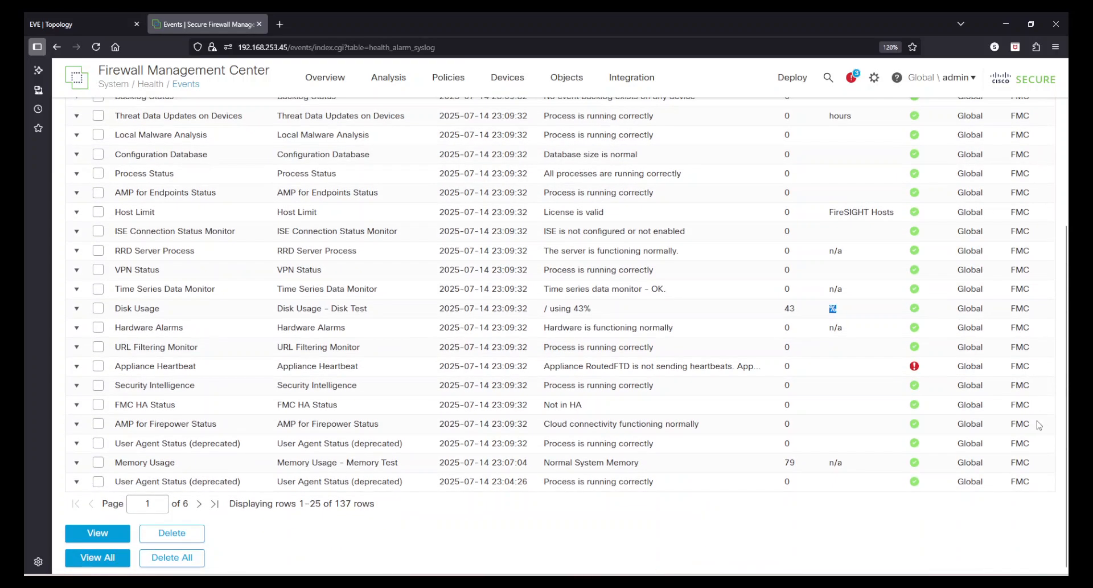
scroll(1039, 424, "up", 5)
scroll(1024, 387, "down", 1)
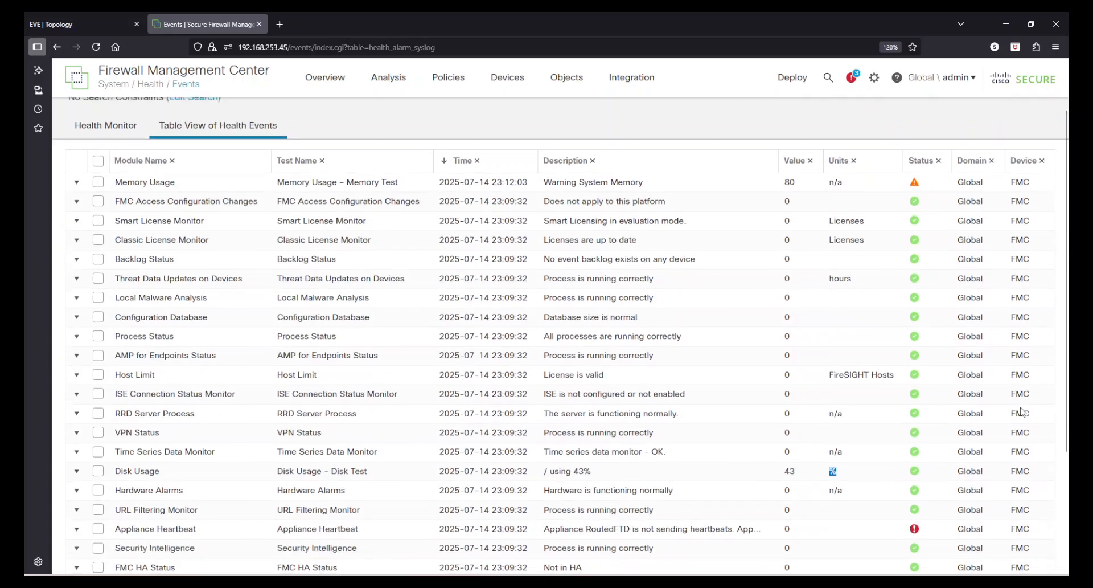
scroll(1024, 418, "down", 3)
scroll(1024, 430, "up", 5)
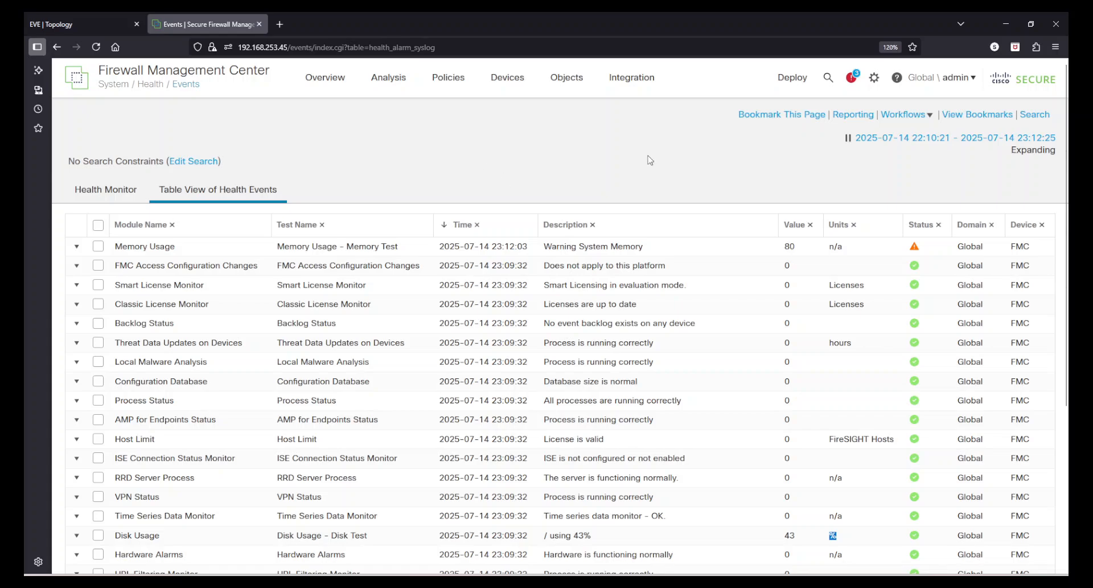
Exclude the RoutedFTD device from health monitoring and apply the exclusion.
left_click(874, 84)
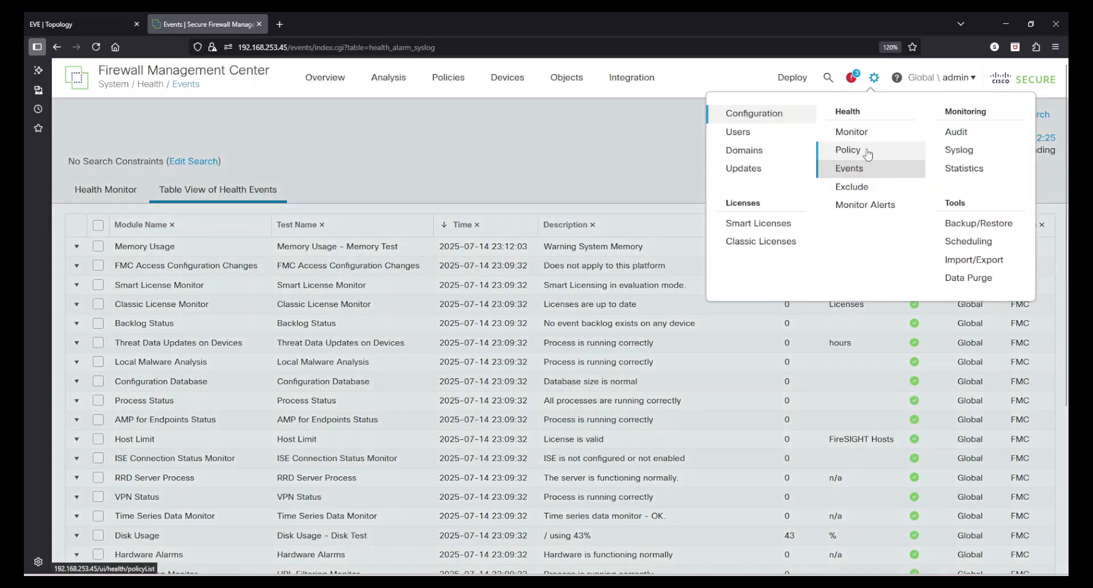
left_click(868, 193)
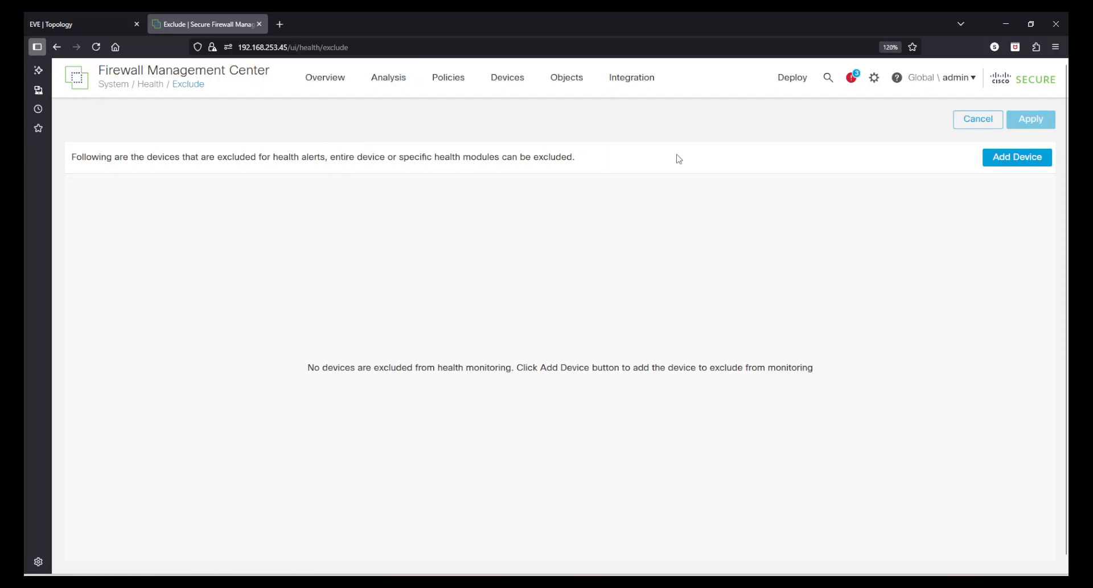
left_click(1005, 164)
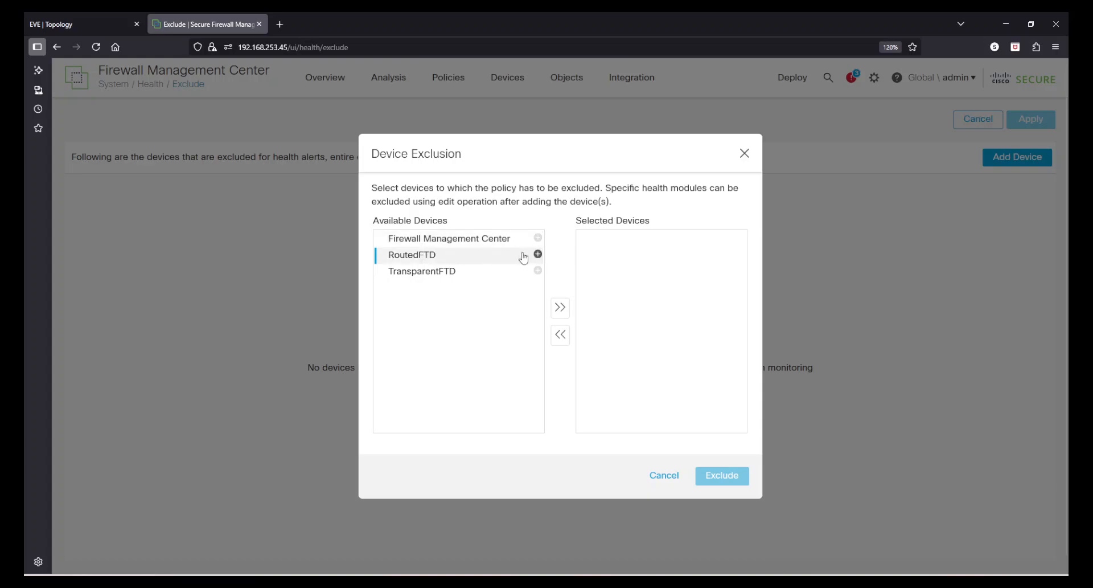
left_click(537, 254)
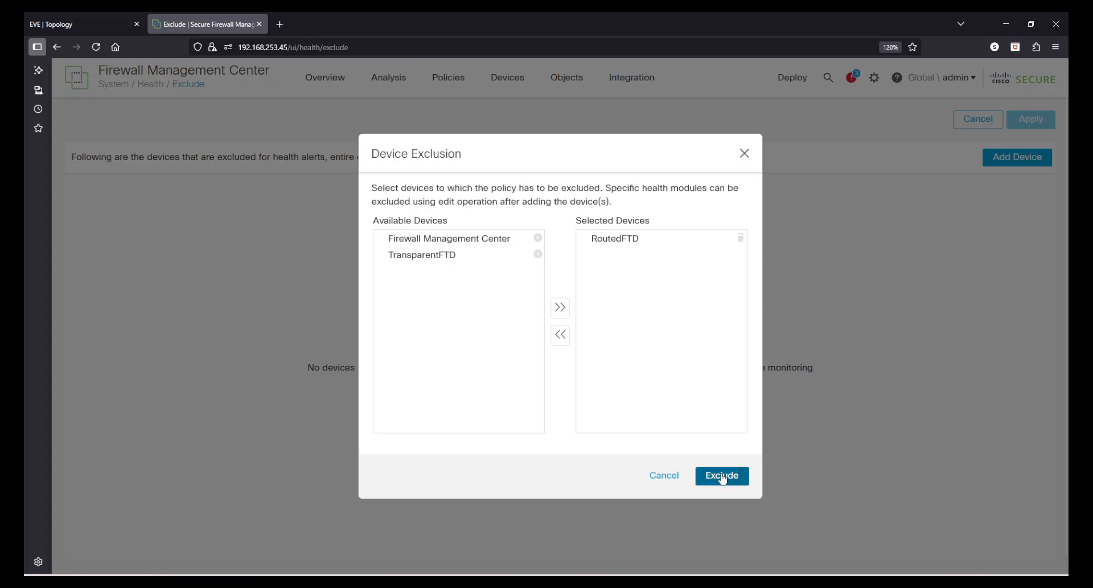
left_click(747, 480)
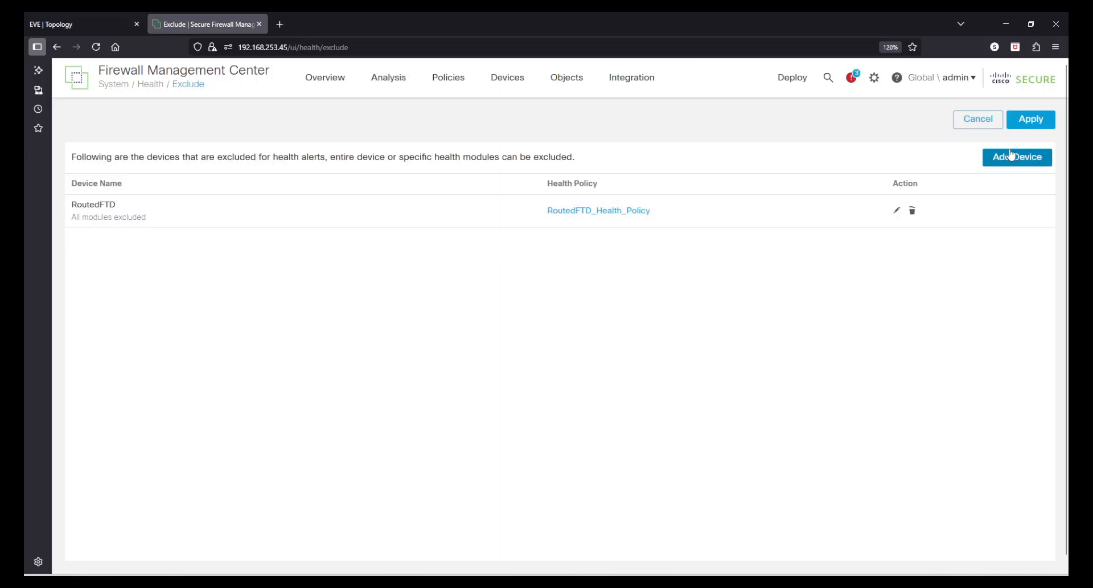
left_click(1031, 126)
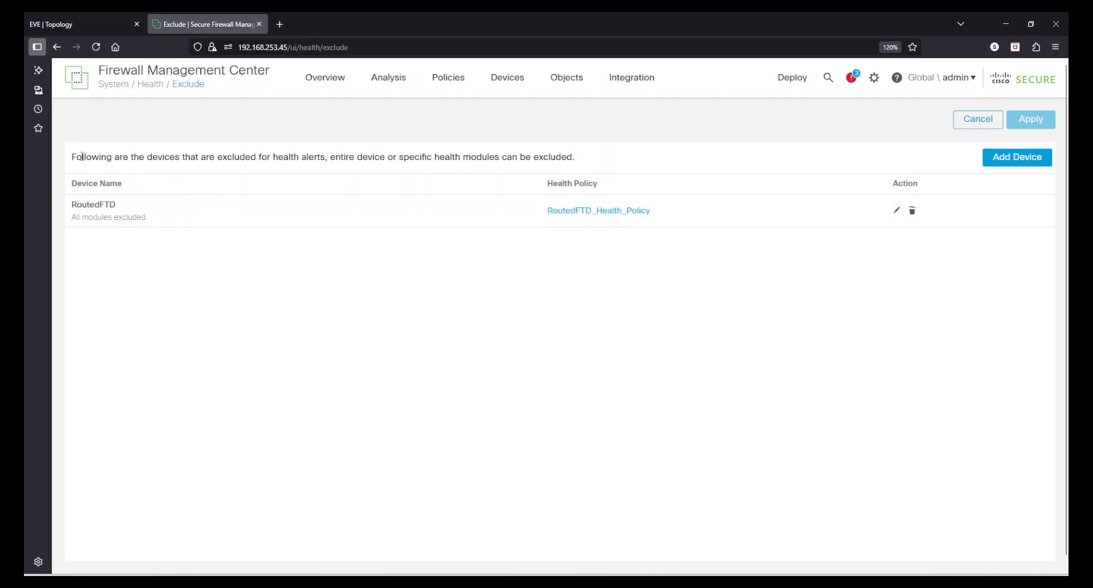
Open RoutedFTD's health module exclusion settings and review the available exclude periods.
left_click_drag(82, 157, 584, 163)
left_click(583, 162)
left_click(897, 210)
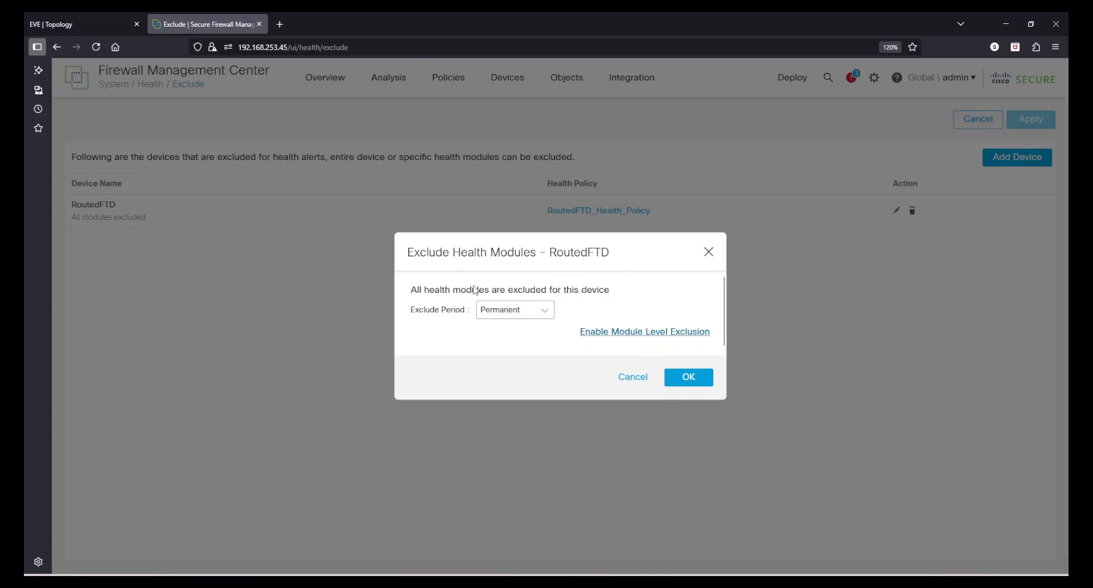
left_click_drag(414, 289, 606, 290)
left_click(607, 290)
left_click(511, 311)
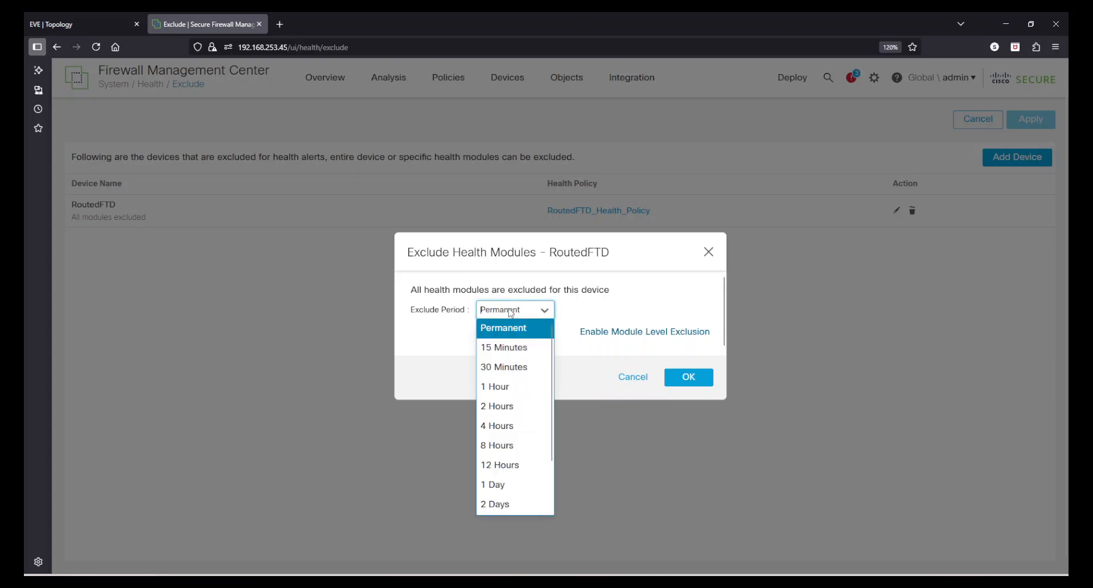
scroll(509, 497, "down", 1)
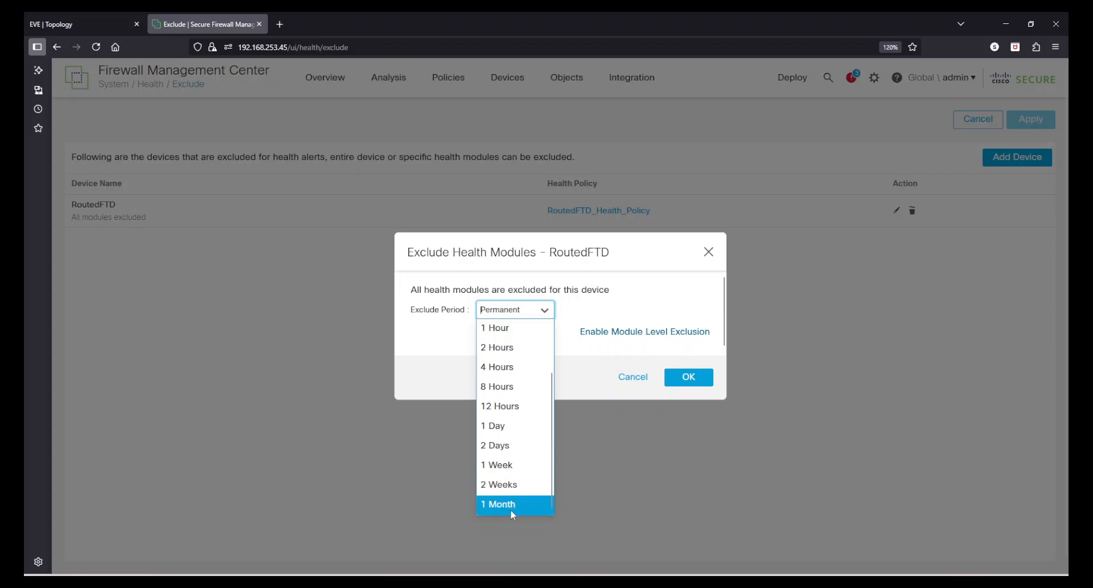
scroll(516, 416, "up", 2)
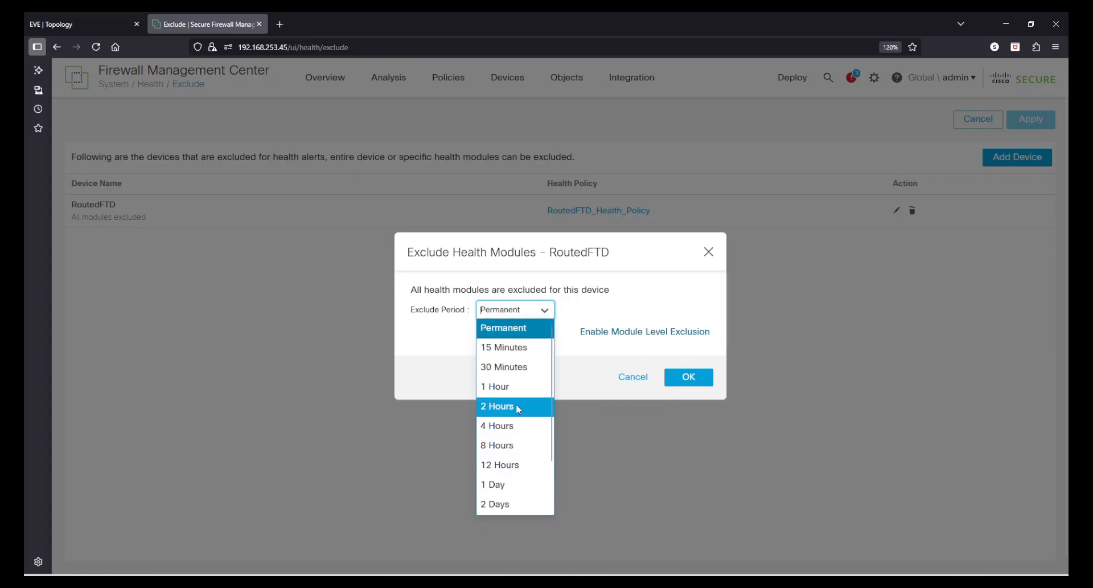
left_click(606, 306)
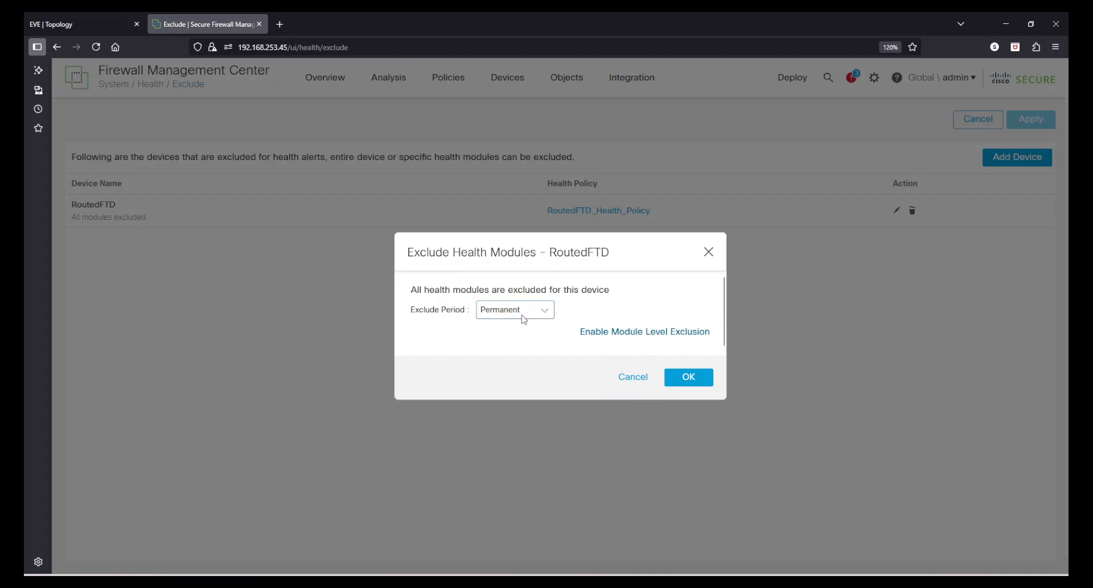
Enable module-level exclusion for RoutedFTD, exclude only the Interface Status module permanently for all interfaces, and apply the change.
left_click(646, 332)
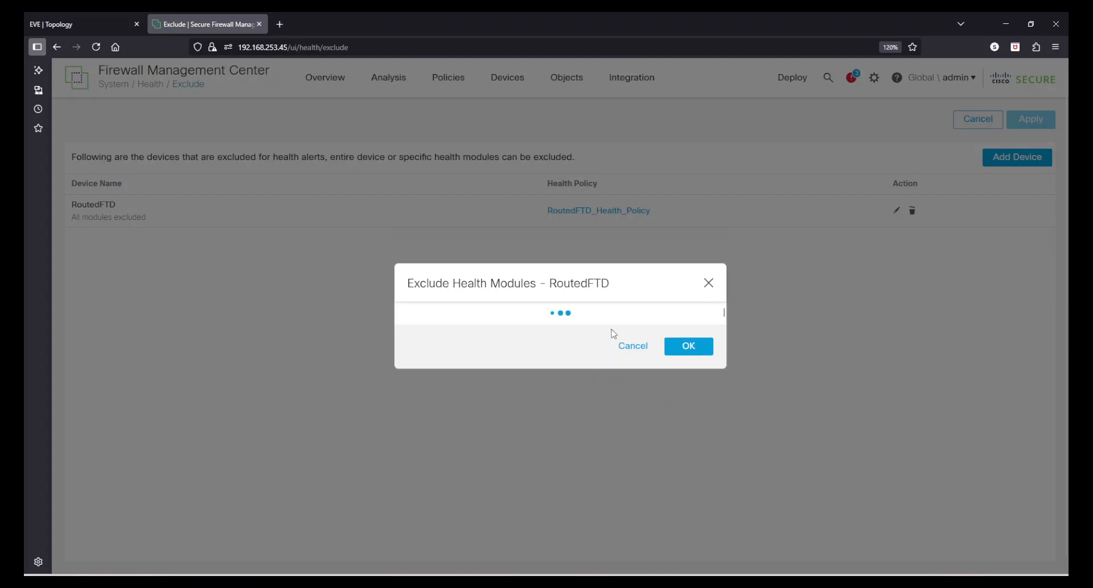
scroll(546, 322, "down", 10)
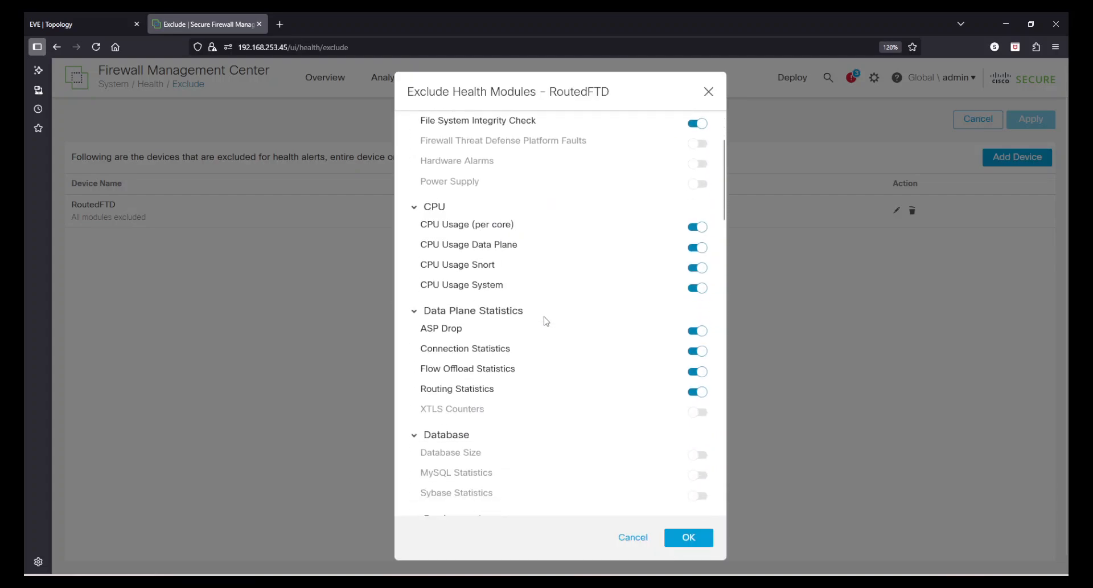
scroll(548, 352, "down", 10)
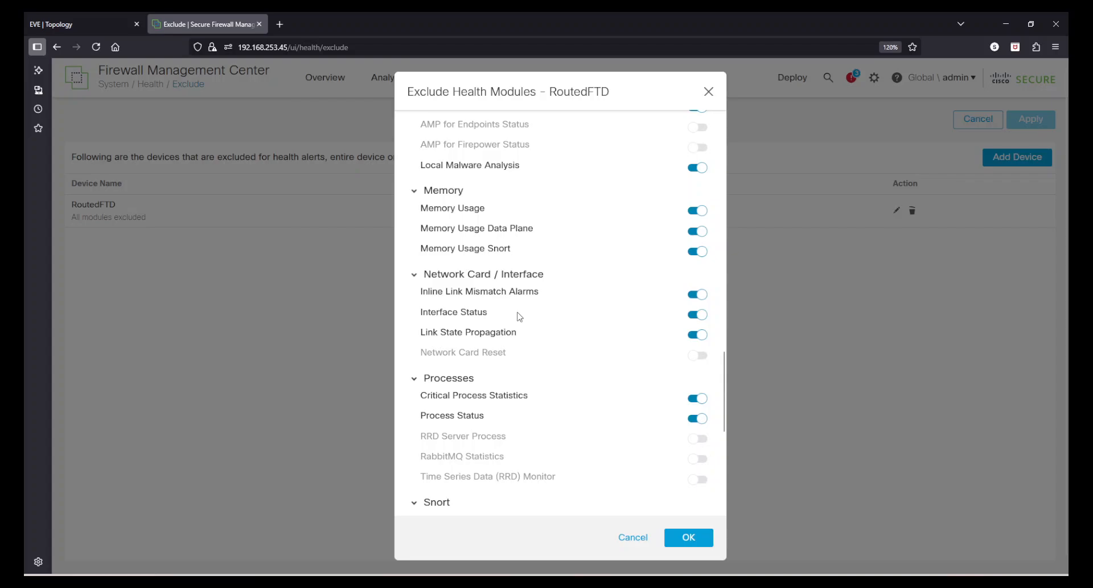
left_click(702, 315)
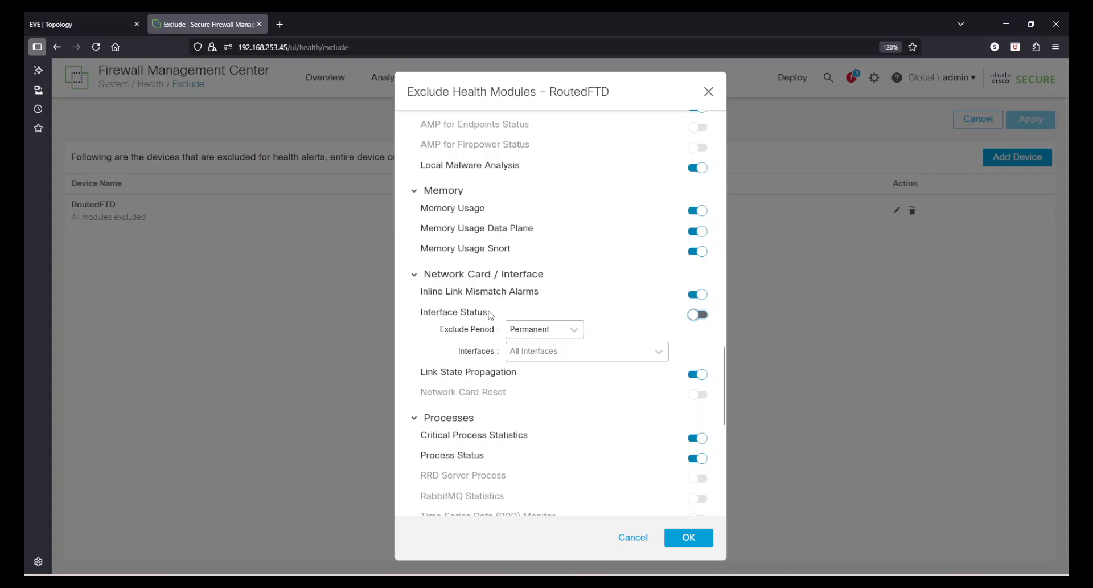
left_click(538, 352)
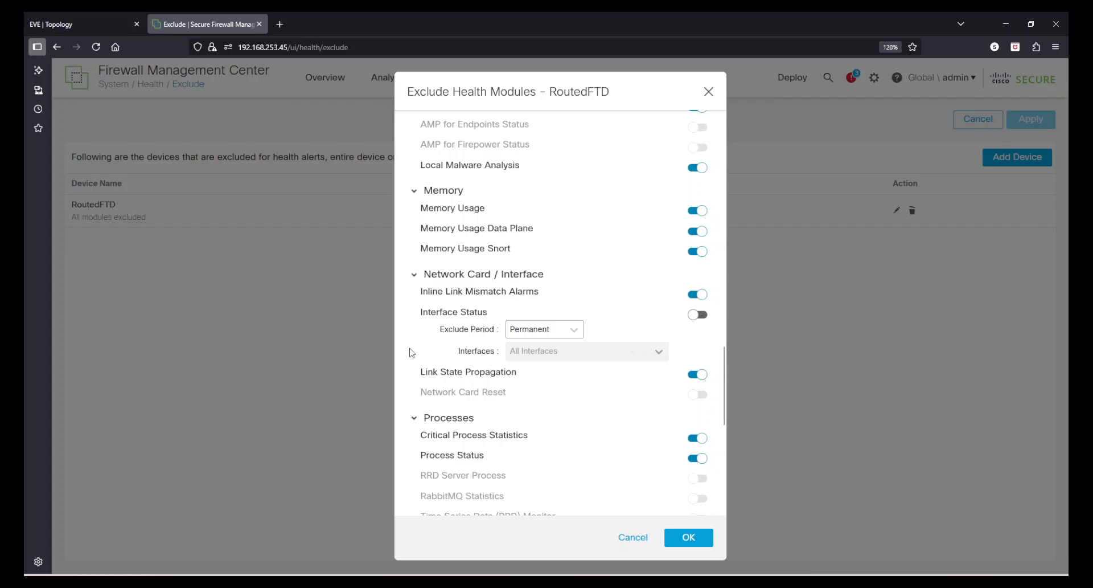
left_click(700, 542)
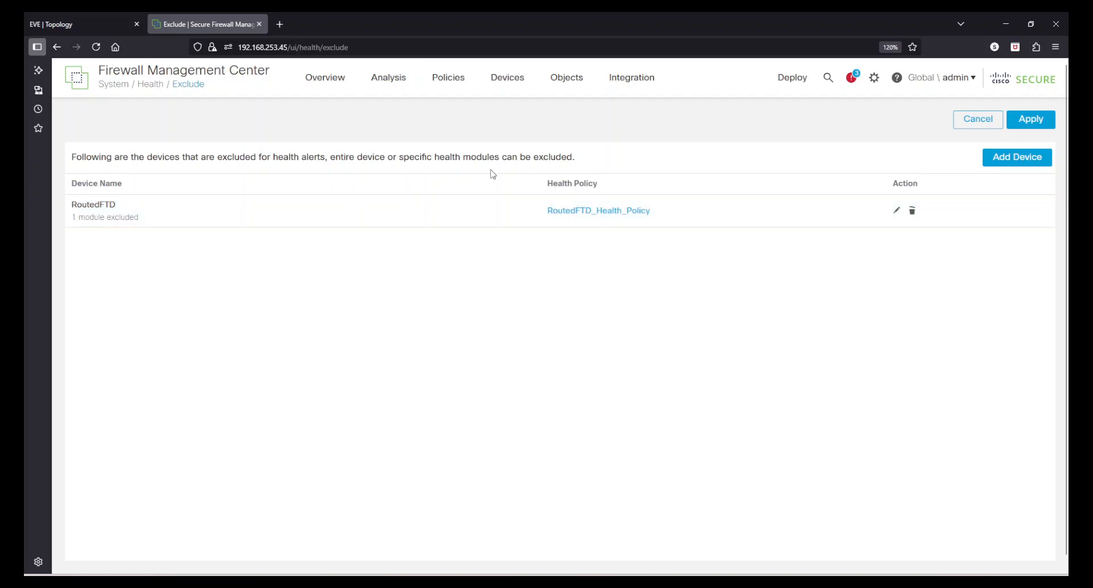
left_click(1030, 119)
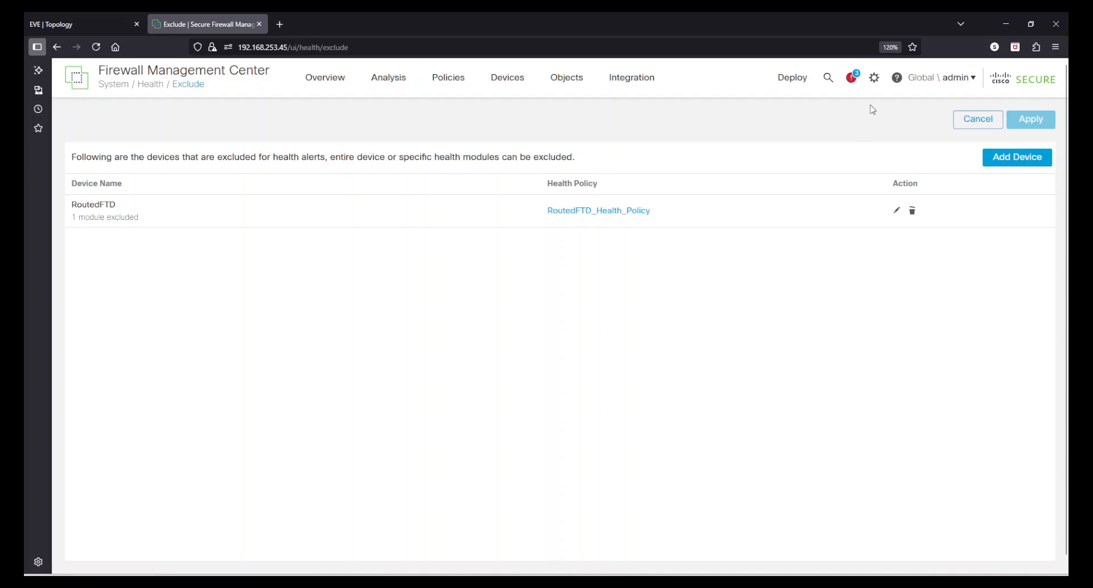
Open the health Monitor Alerts page and read which alert types it supports.
left_click(874, 78)
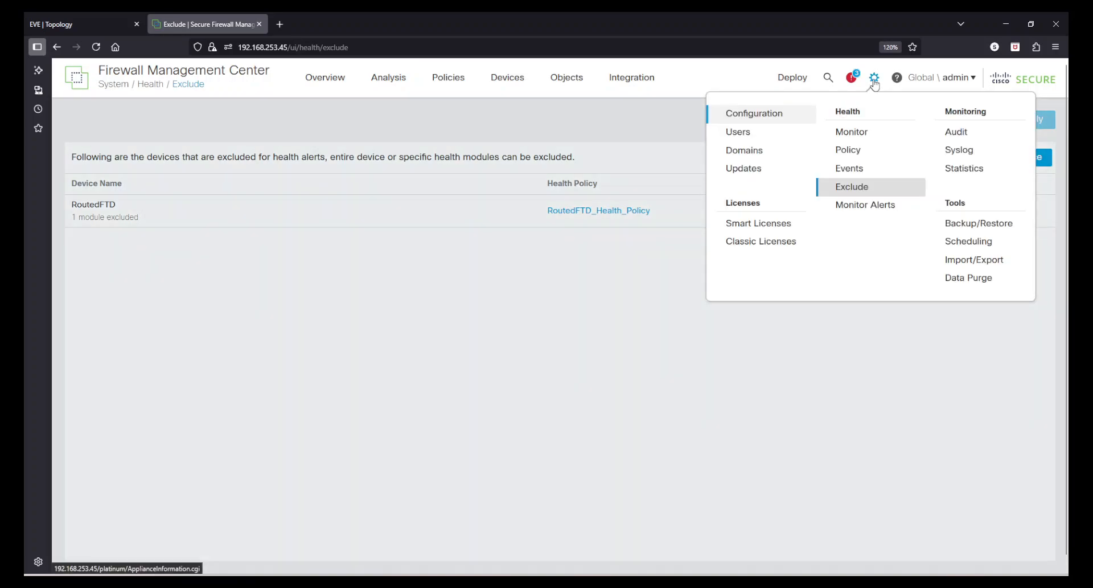
left_click(879, 208)
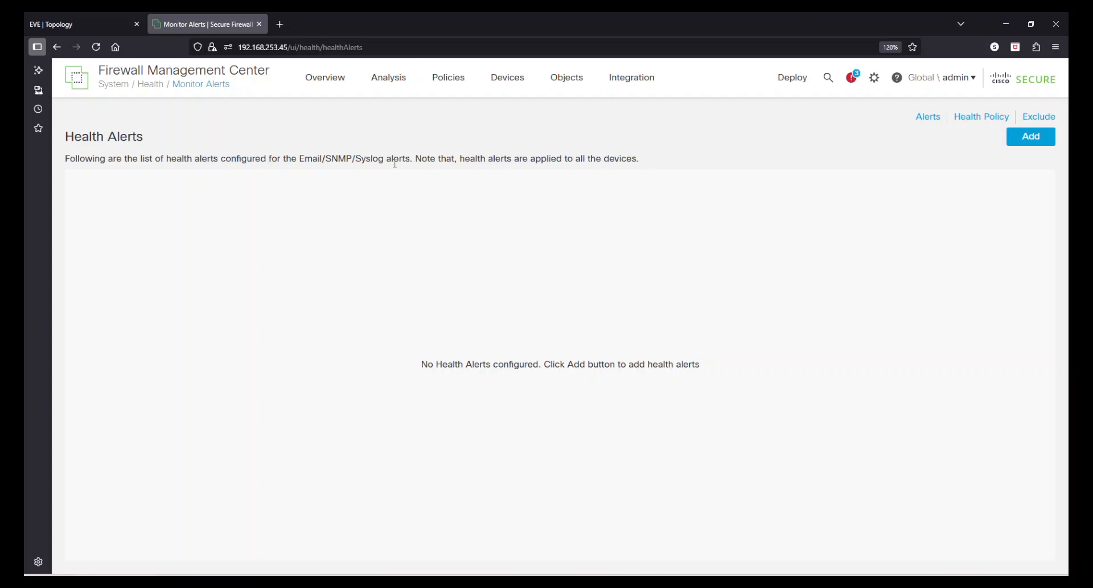
double_click(316, 160)
left_click(454, 164)
Go to the policy action alerts and start a new SNMP alert configuration.
mouse_move(467, 92)
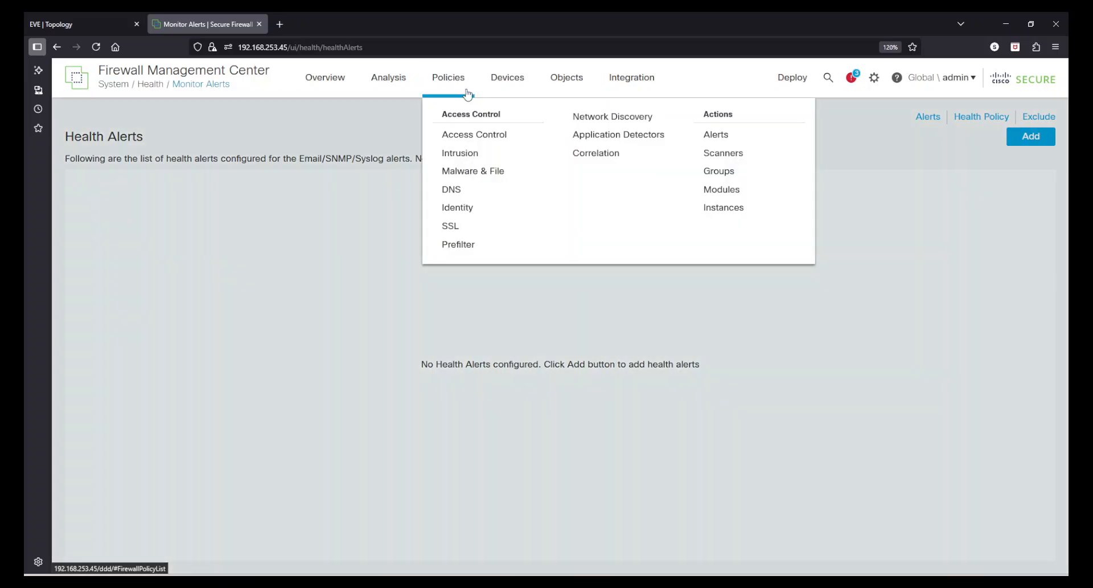
left_click(726, 136)
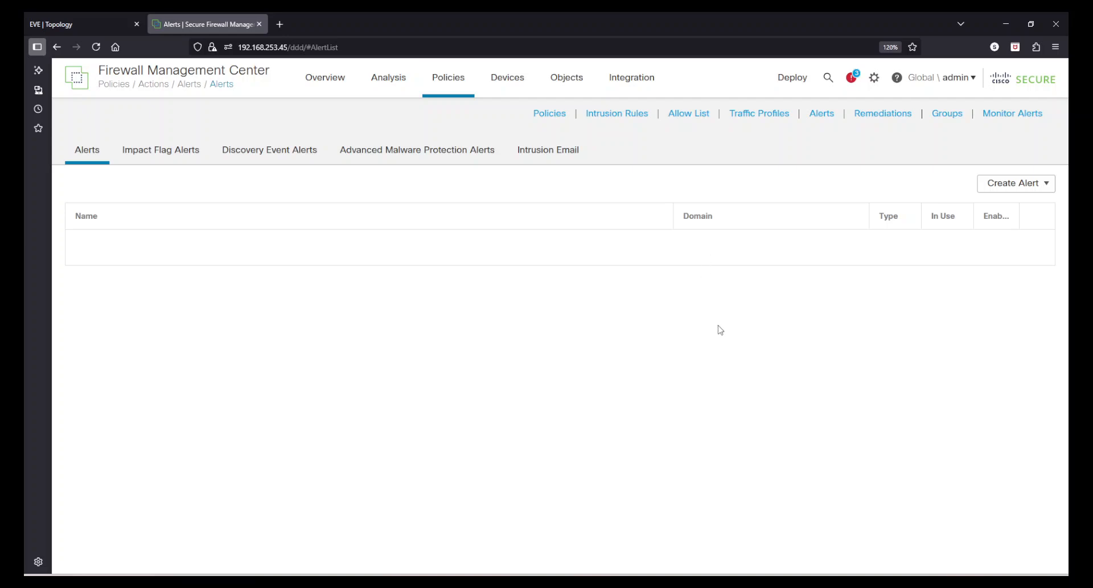
left_click(998, 190)
left_click(1003, 223)
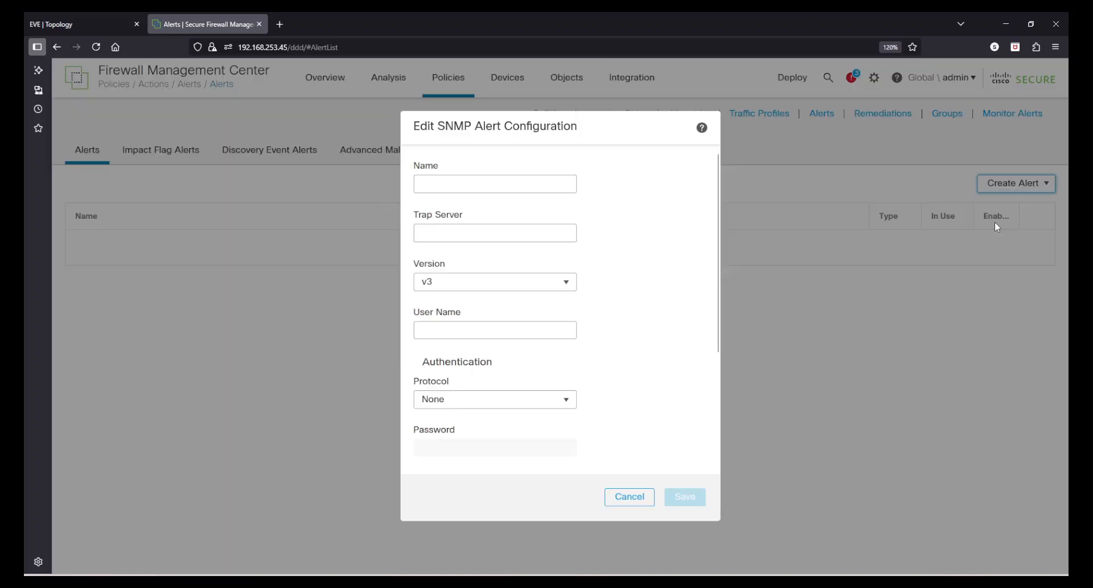
Check the EVE topology for the SNMP host's address, then name the alert SNMP-Server with trap server 192.168.253.102.
left_click(135, 18)
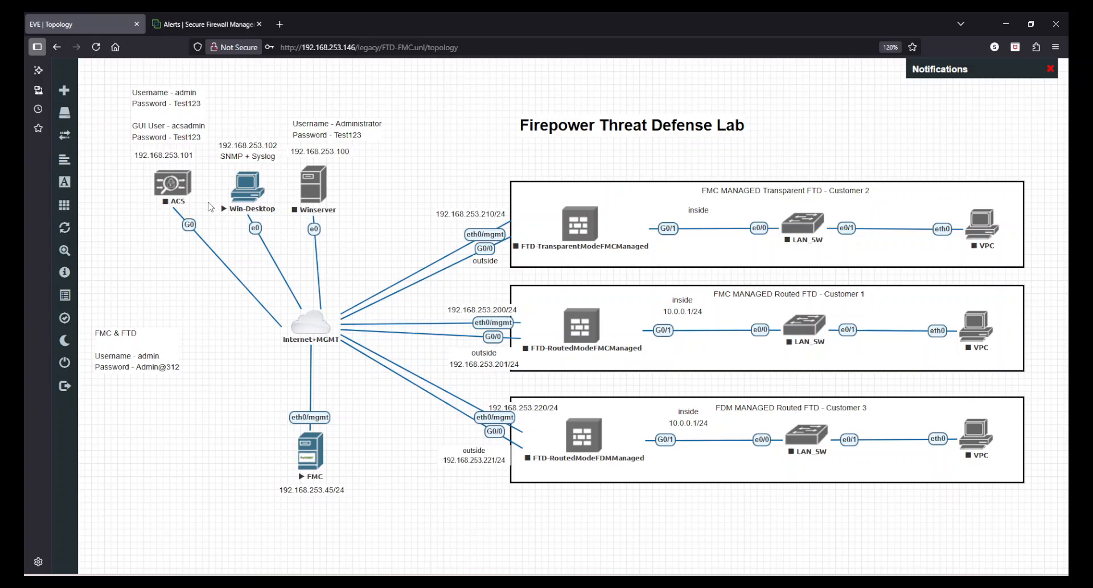
left_click(203, 24)
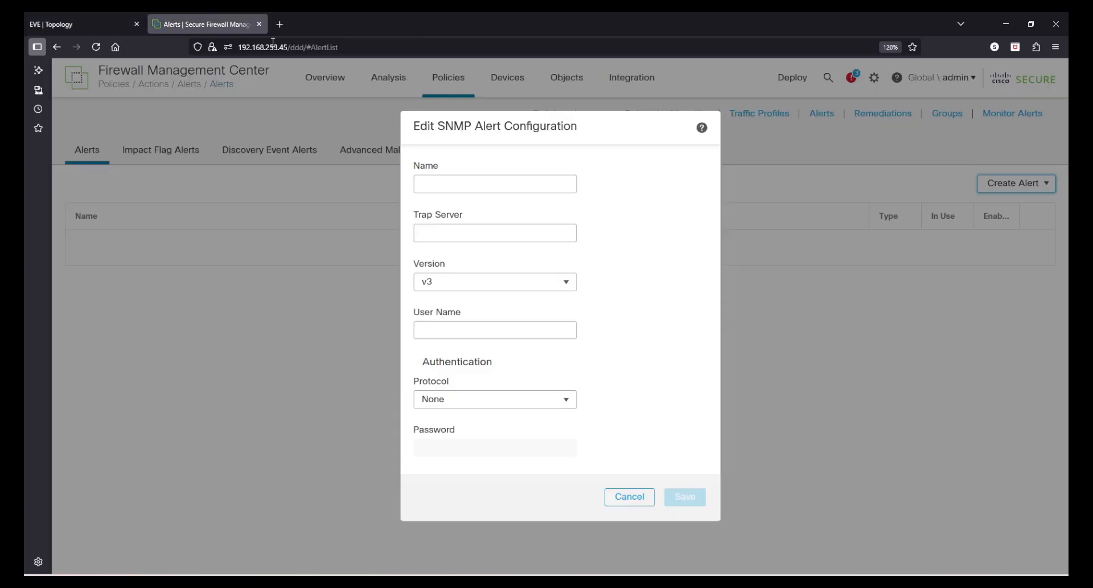
left_click(439, 181)
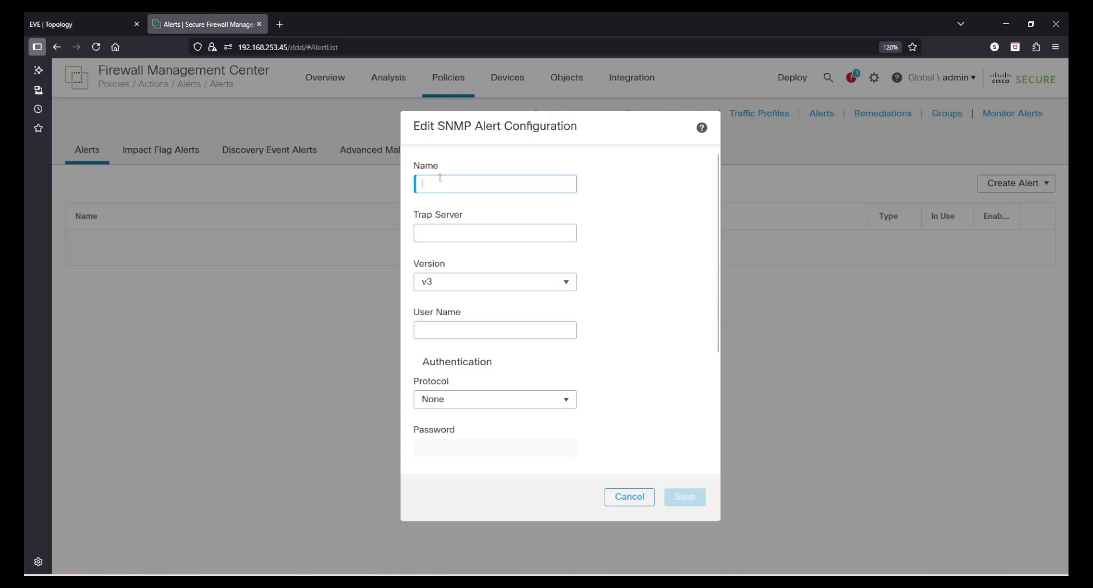
type("SNMP-Sever")
left_click(464, 183)
type("rver")
left_click(473, 233)
type("192.168.253.")
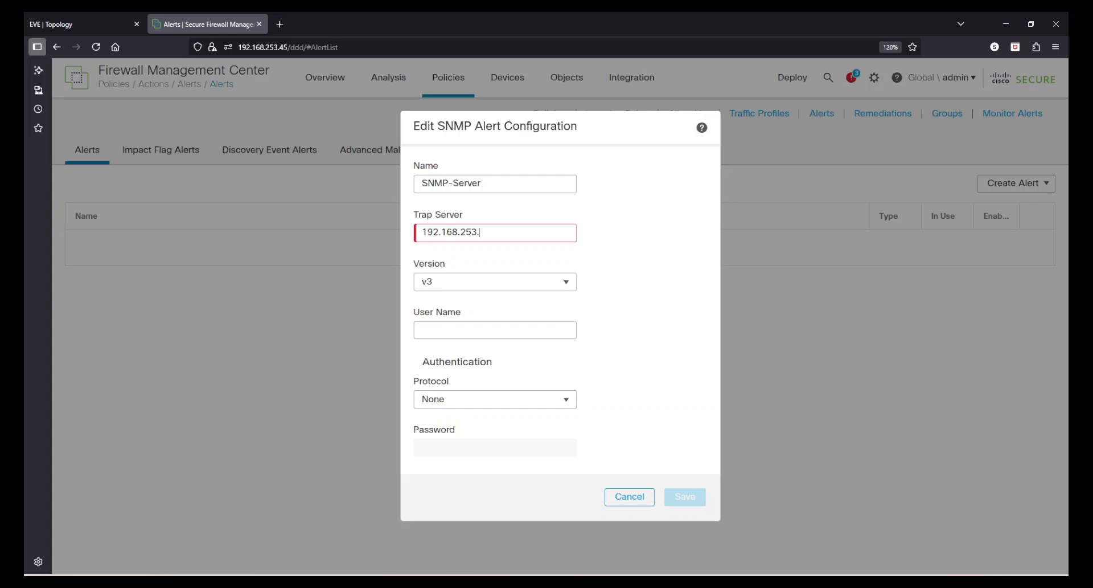
type("102")
Set the SNMP alert's version to v2, enter its community string, and save the alert configuration.
left_click(465, 283)
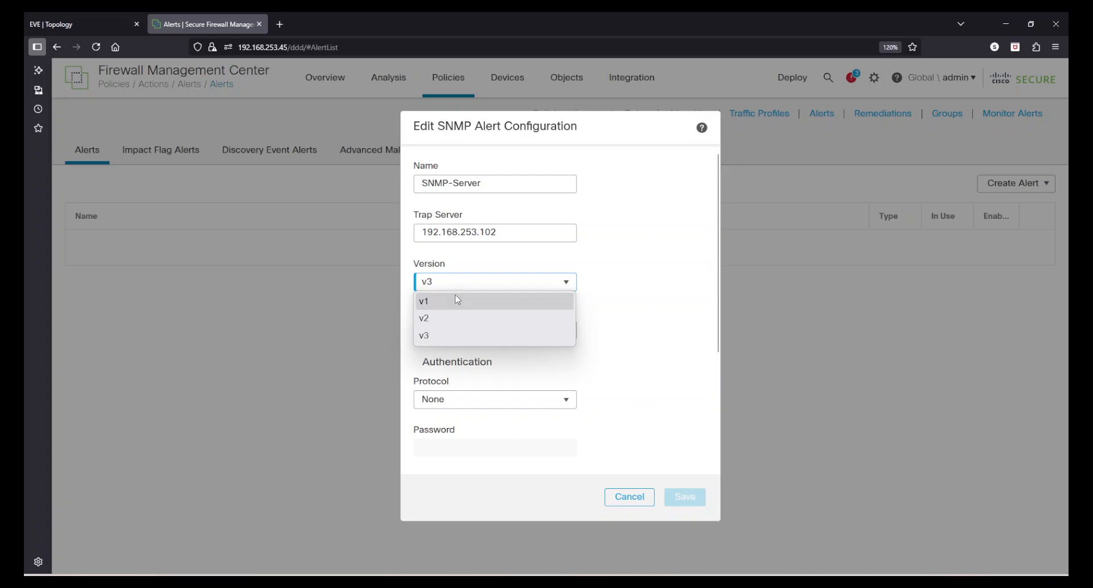
left_click(446, 317)
left_click(449, 329)
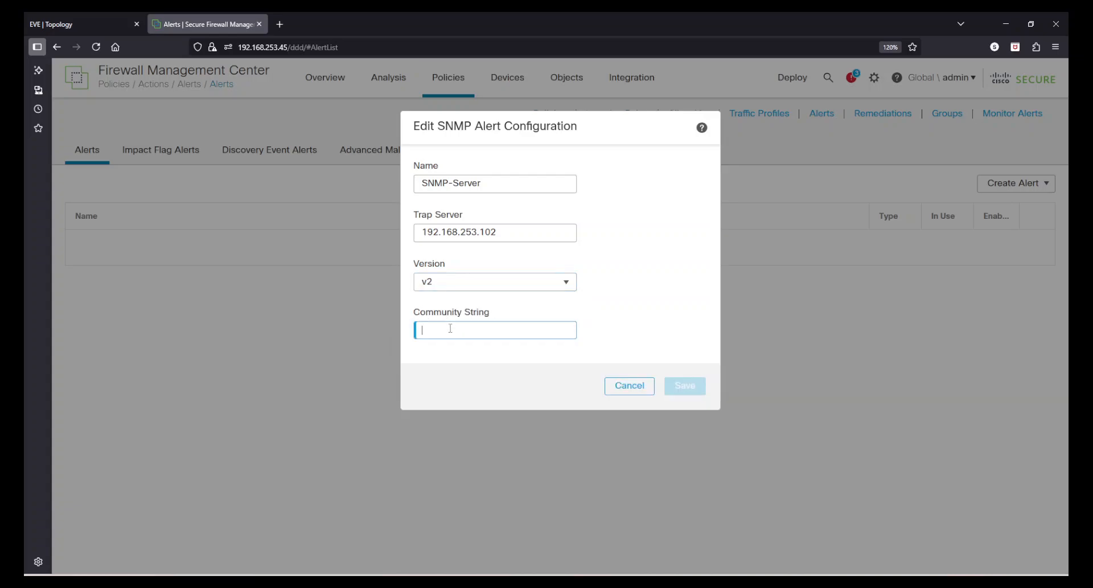
type("fmc")
left_click(687, 385)
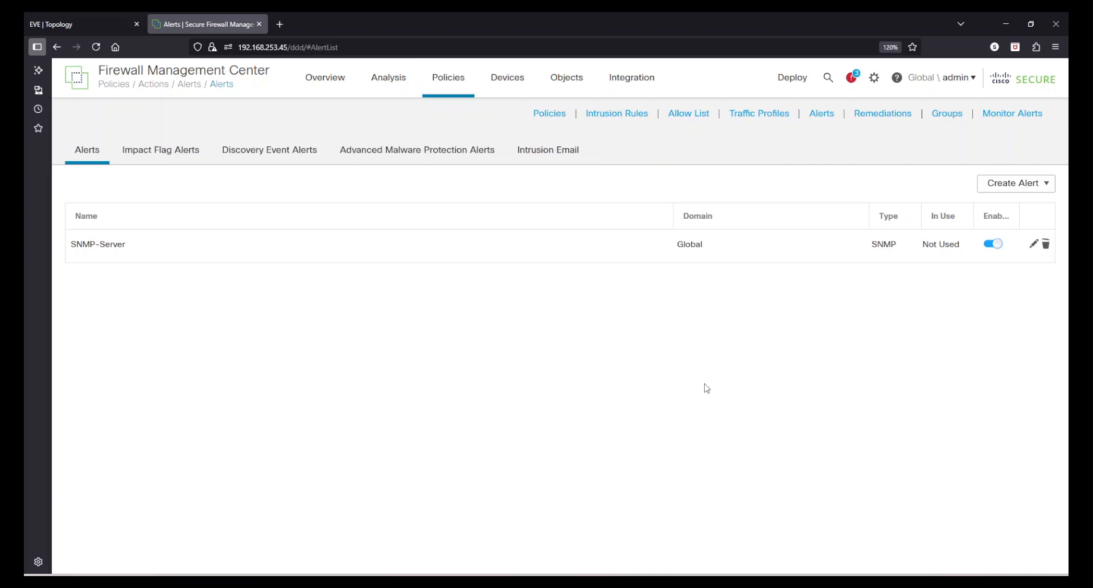
Start a new syslog alert named Syslog-Server with host 192.168.253.102.
left_click(1047, 185)
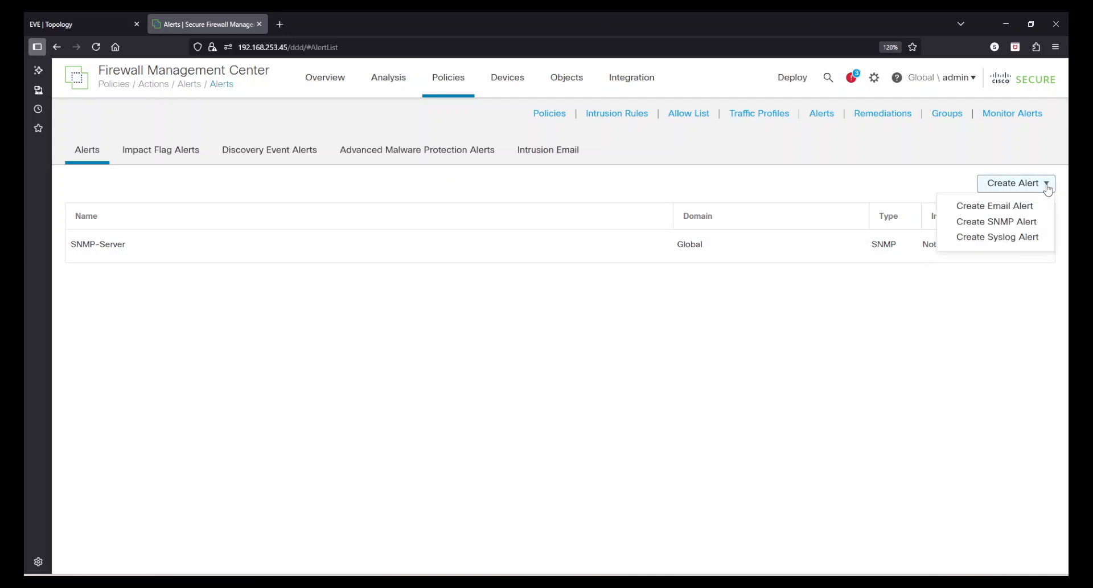
left_click(1007, 239)
left_click(502, 194)
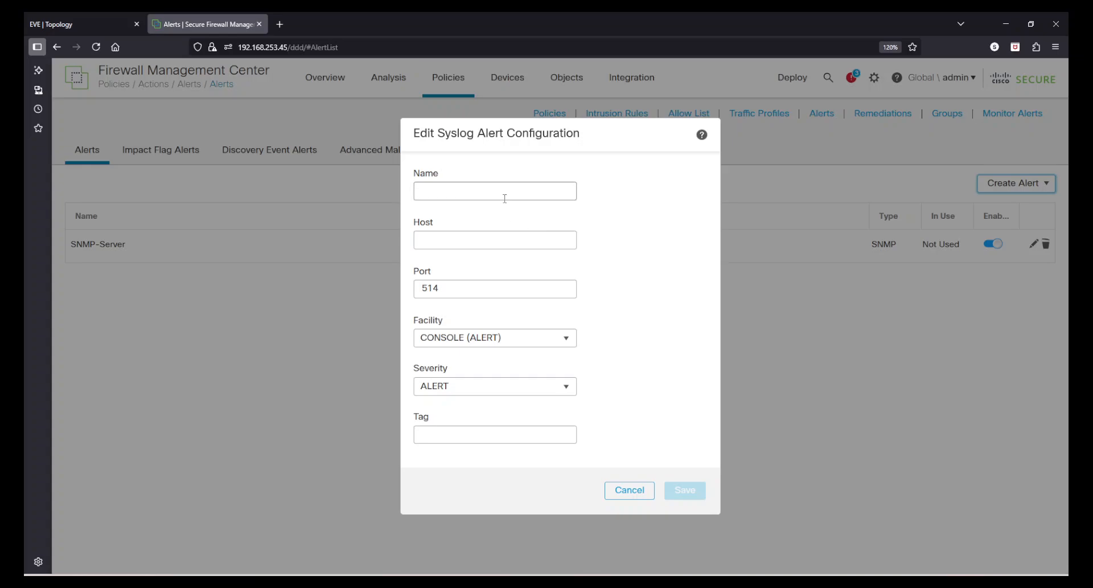
type("Sysl")
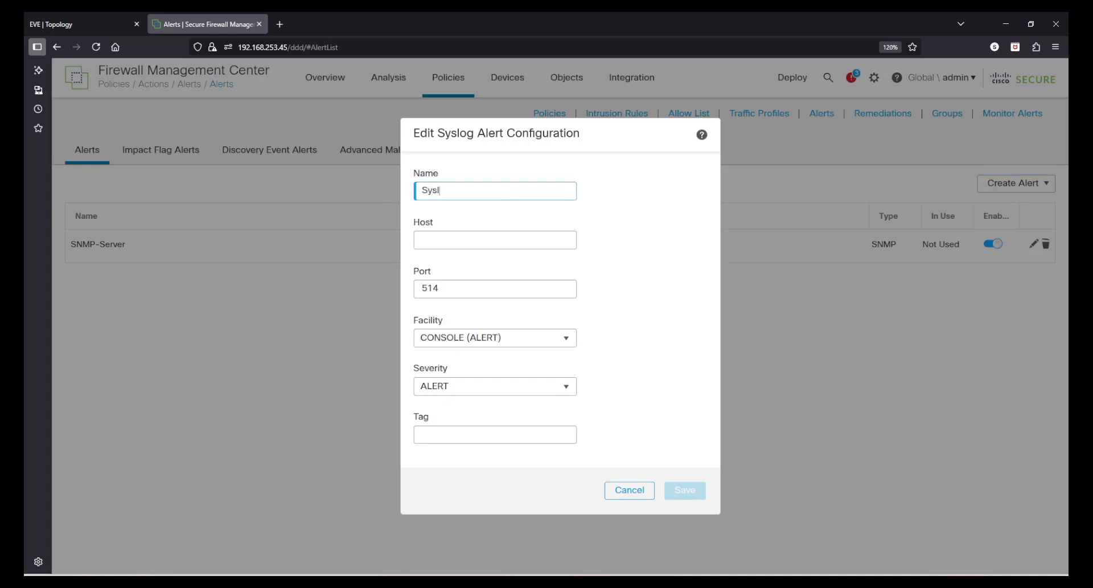
type("og")
left_click(482, 235)
type("192.168.253.102")
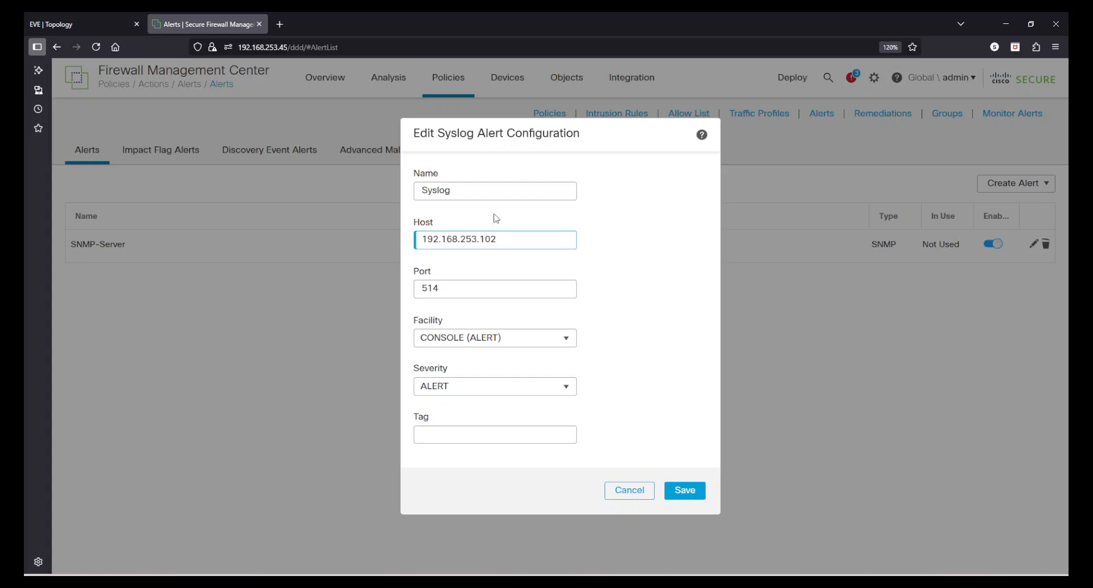
left_click(504, 187)
type("-Server")
key("Tab")
key("Tab")
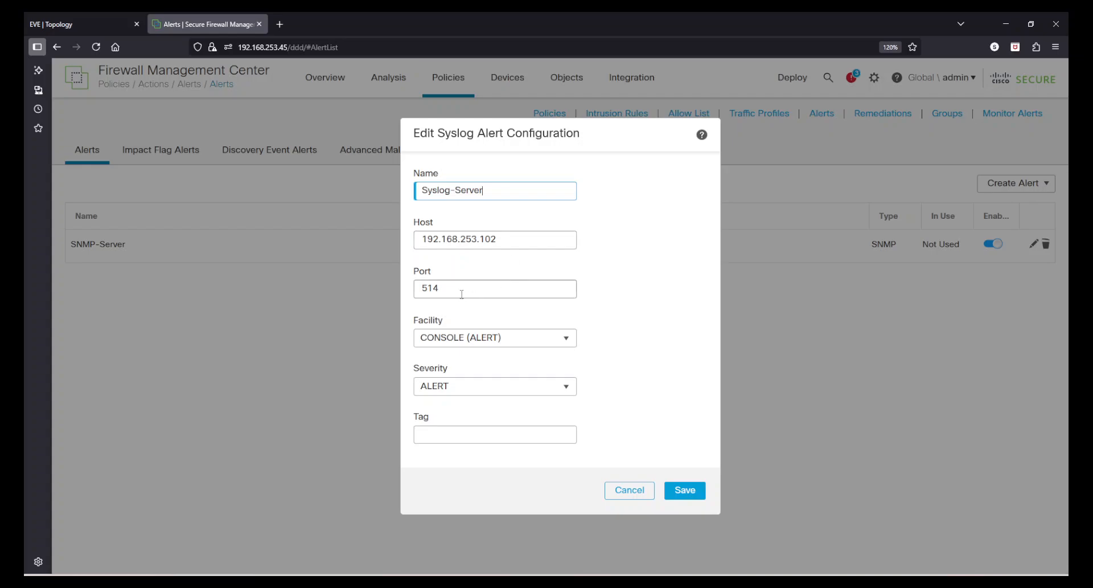
Set the syslog alert's facility to LOCAL7 and its severity to CRIT, and save it.
left_click(495, 337)
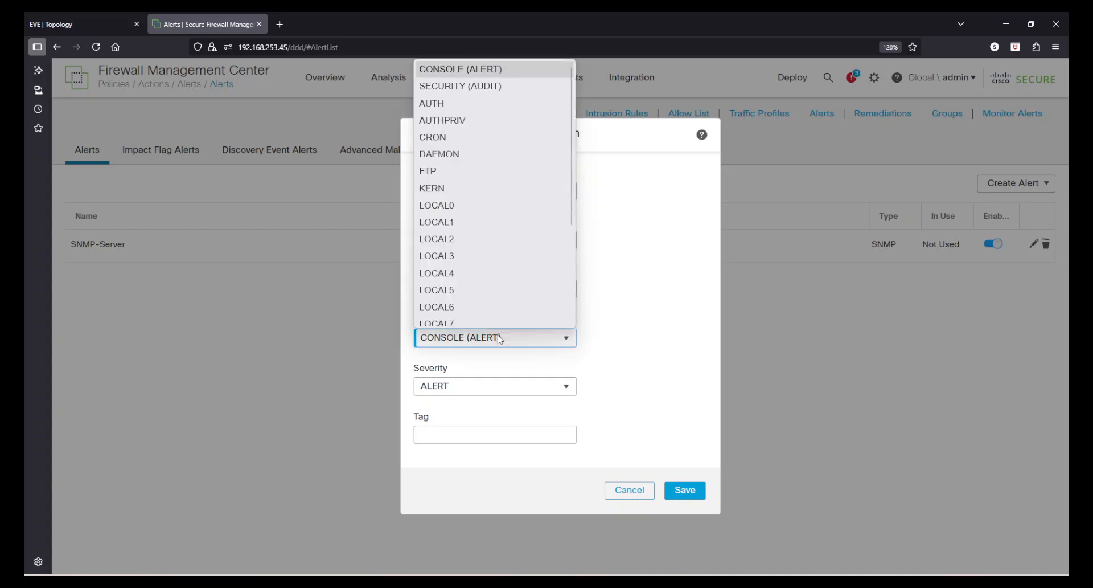
left_click(456, 316)
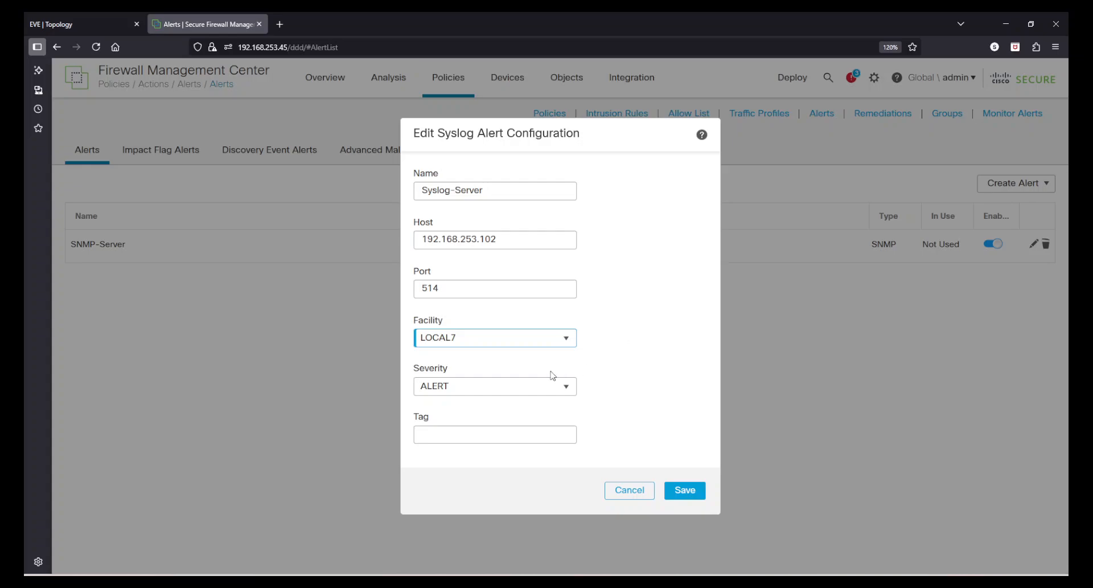
left_click(476, 384)
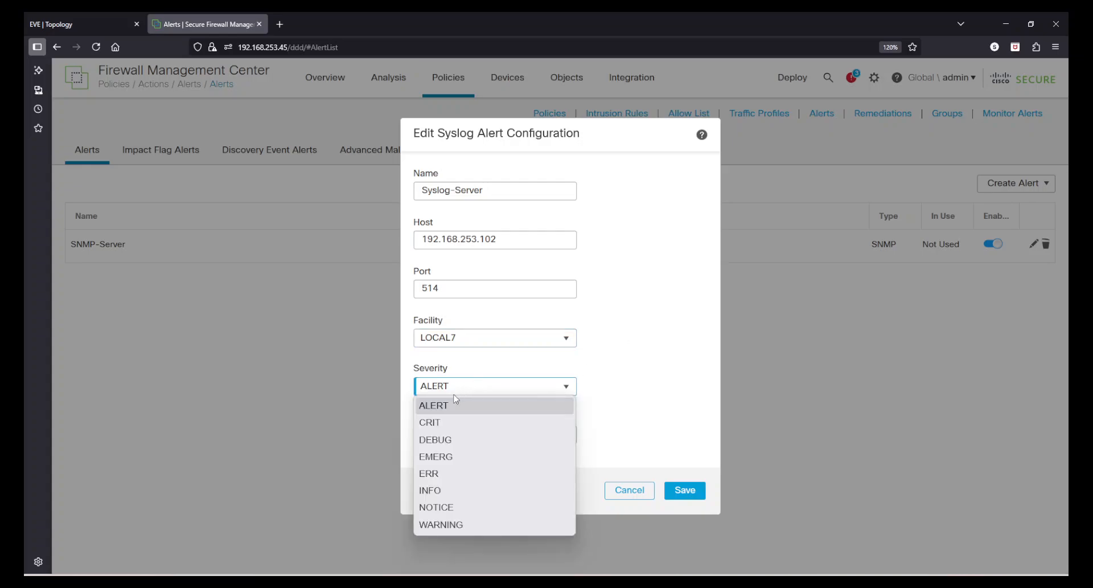
left_click(438, 424)
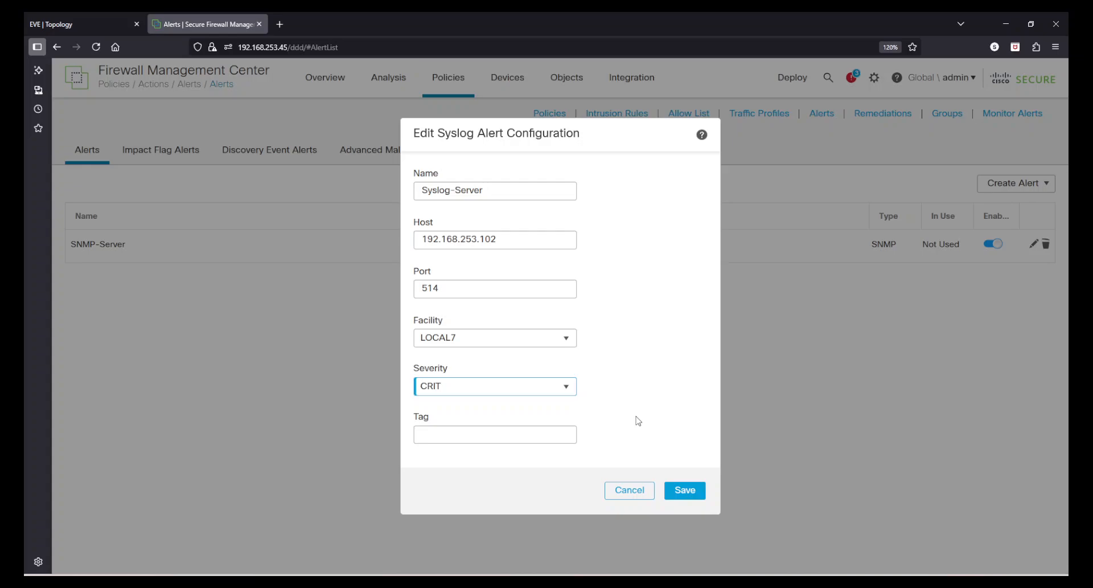
left_click(676, 485)
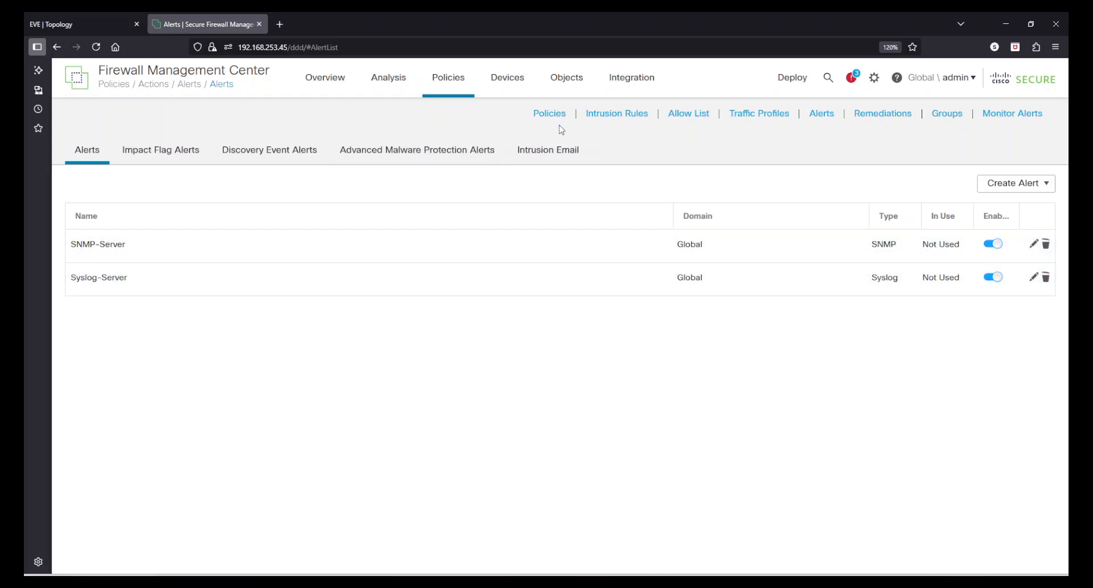
Go to the health Monitor Alerts page and start a new health alert named Appliance_Heartbeat.
left_click(873, 80)
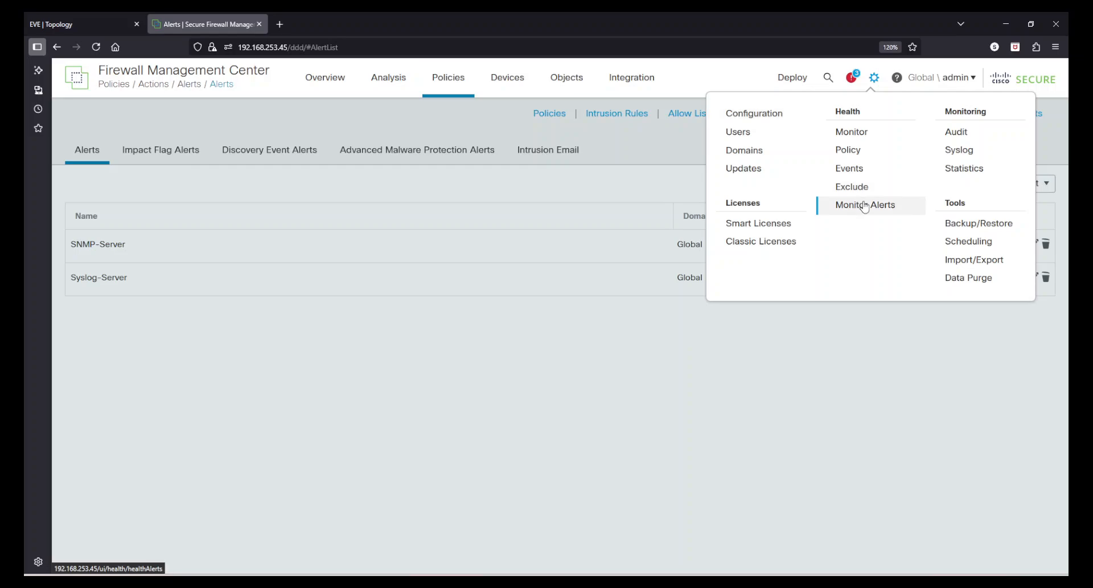
left_click(864, 204)
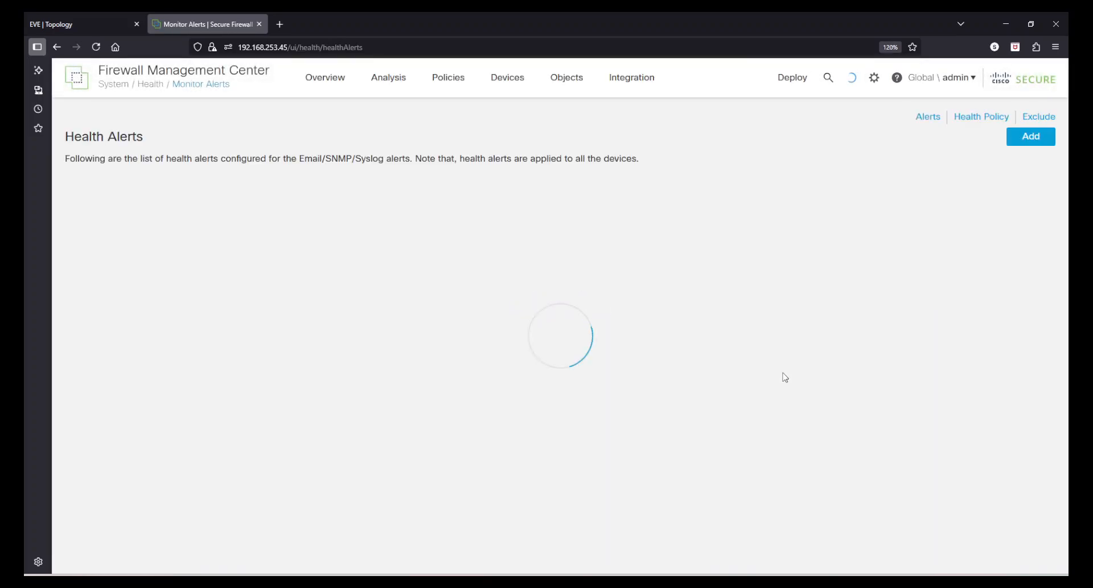
left_click(1020, 144)
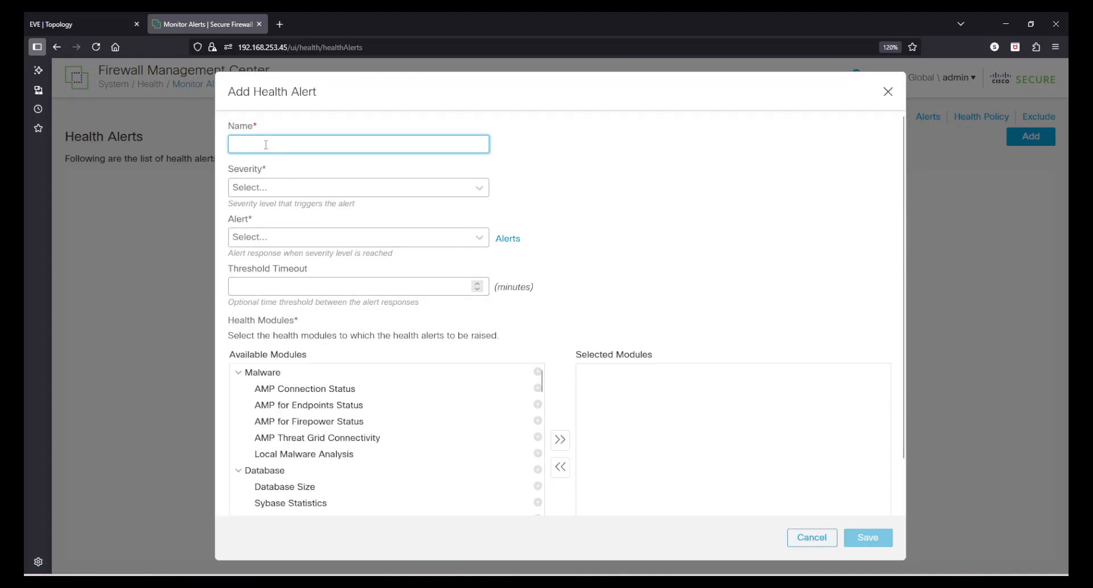
type("Appliac")
key("BackSpace")
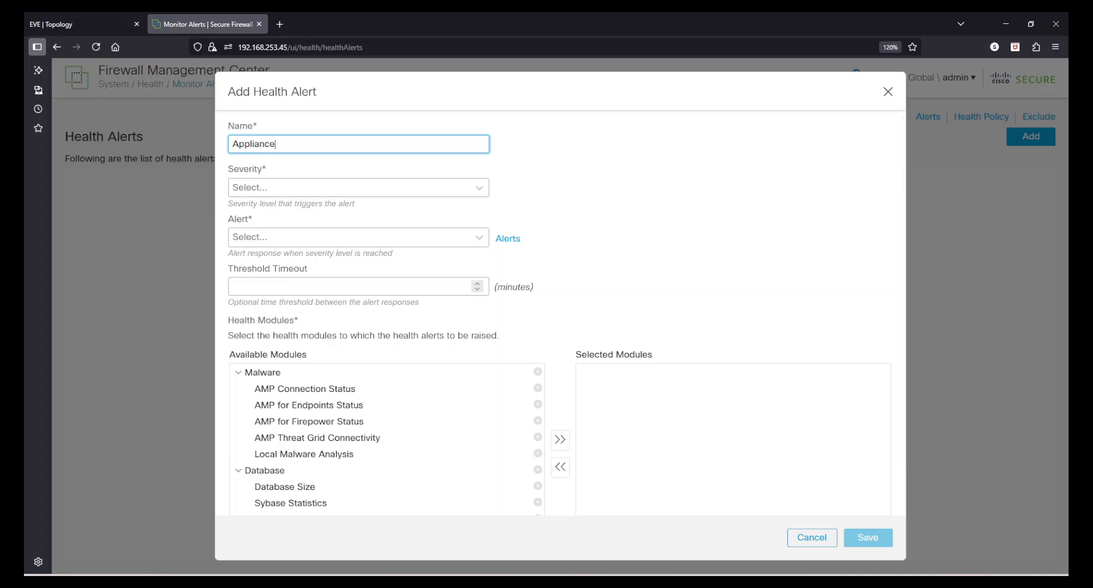
type("nce_Heartbeat")
Configure the health alert with Critical severity, the SNMP-Server and Syslog-Server alert responses, and a threshold timeout of 5 minutes.
left_click(284, 191)
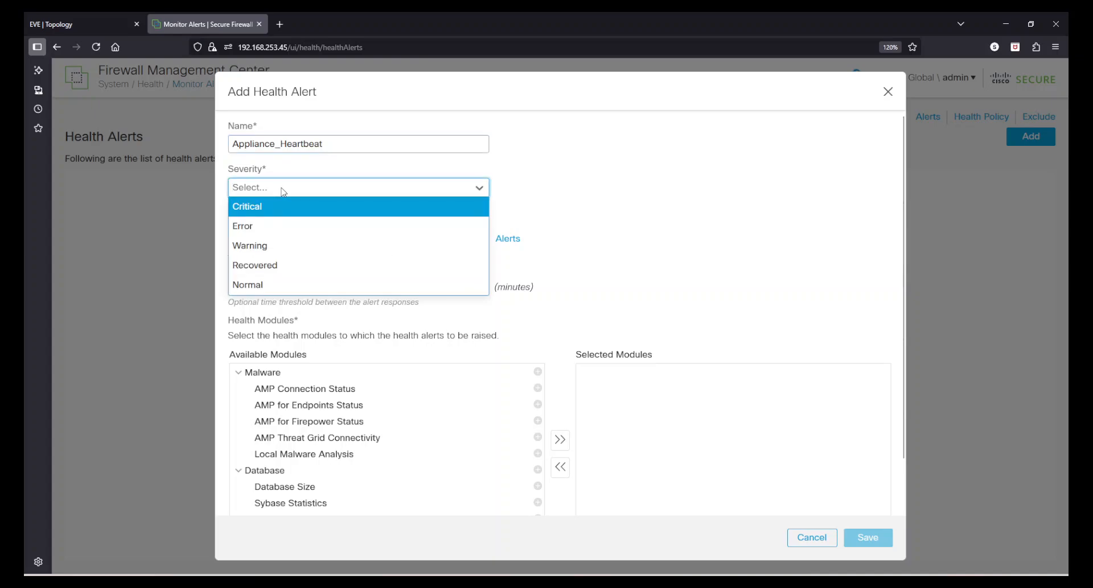
left_click(269, 212)
left_click(599, 215)
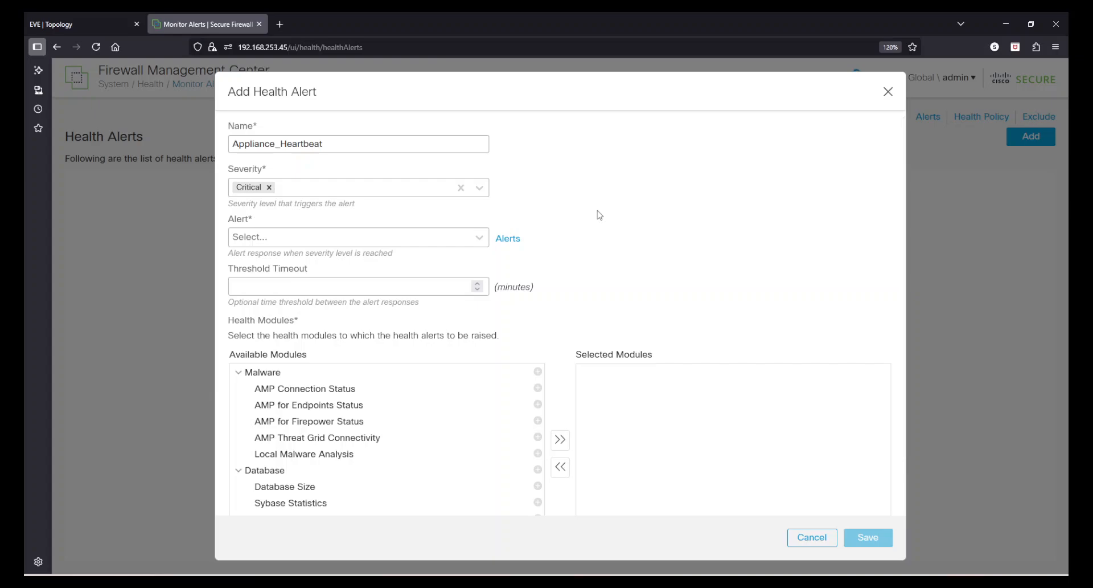
left_click(274, 243)
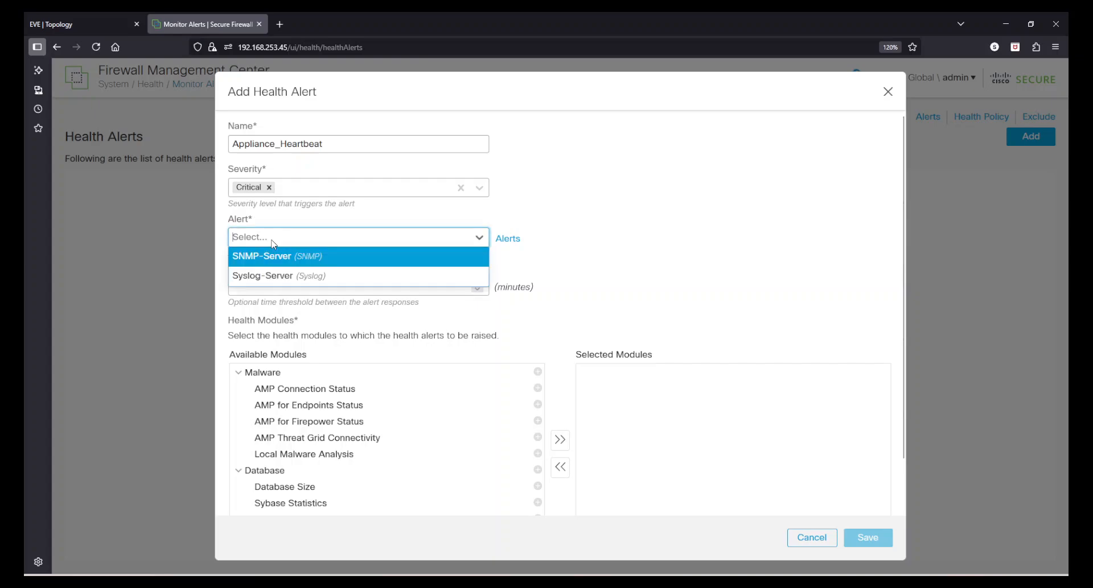
left_click(276, 257)
left_click(363, 244)
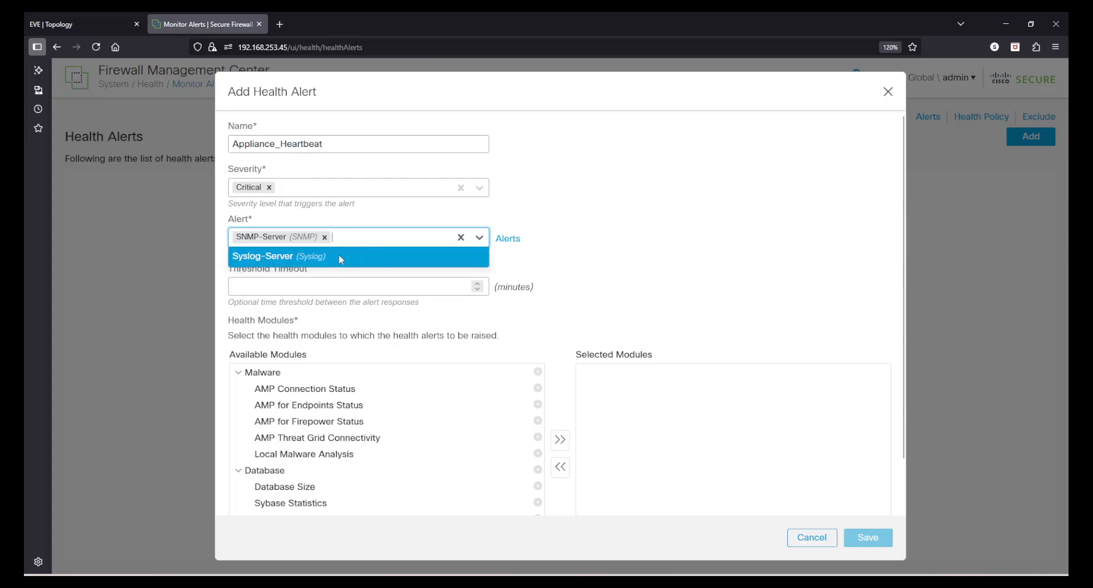
left_click(341, 259)
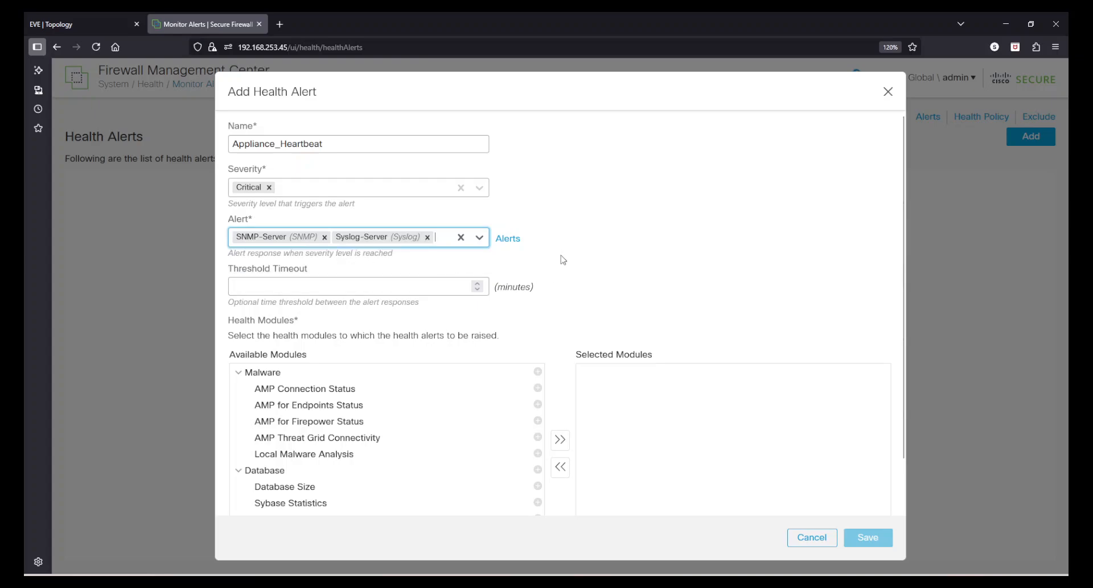
left_click(296, 290)
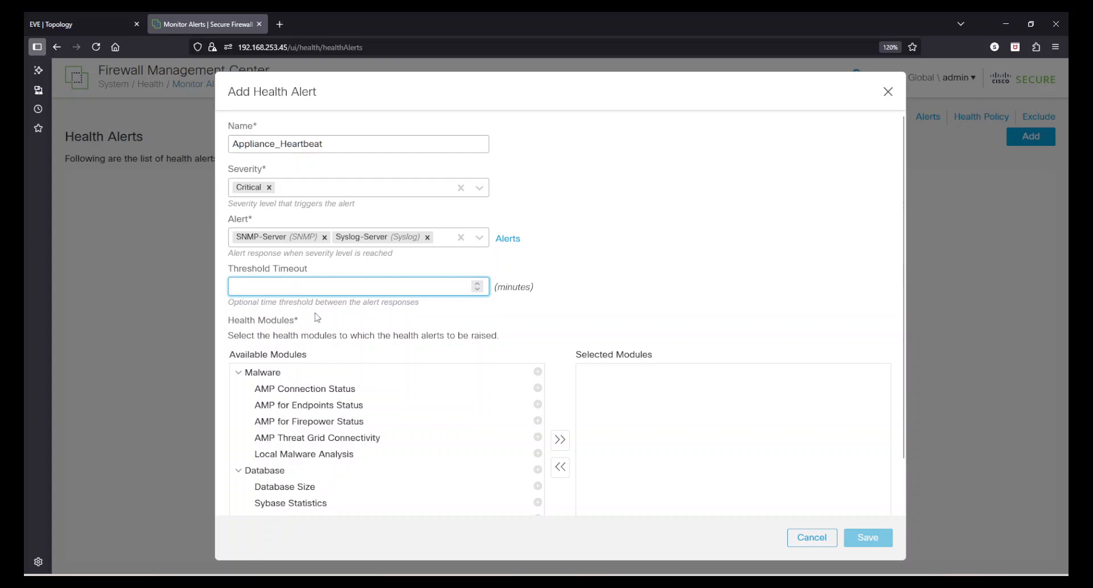
type("5")
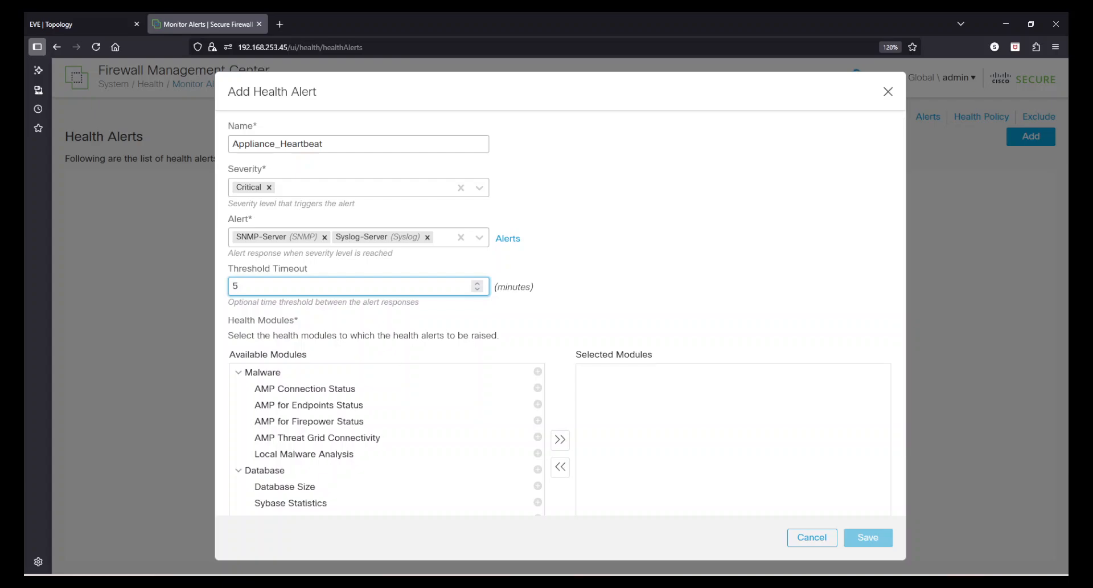
Add the Appliance Heartbeat module from the Appliance/Hardware group to the health alert and save it.
scroll(427, 410, "down", 3)
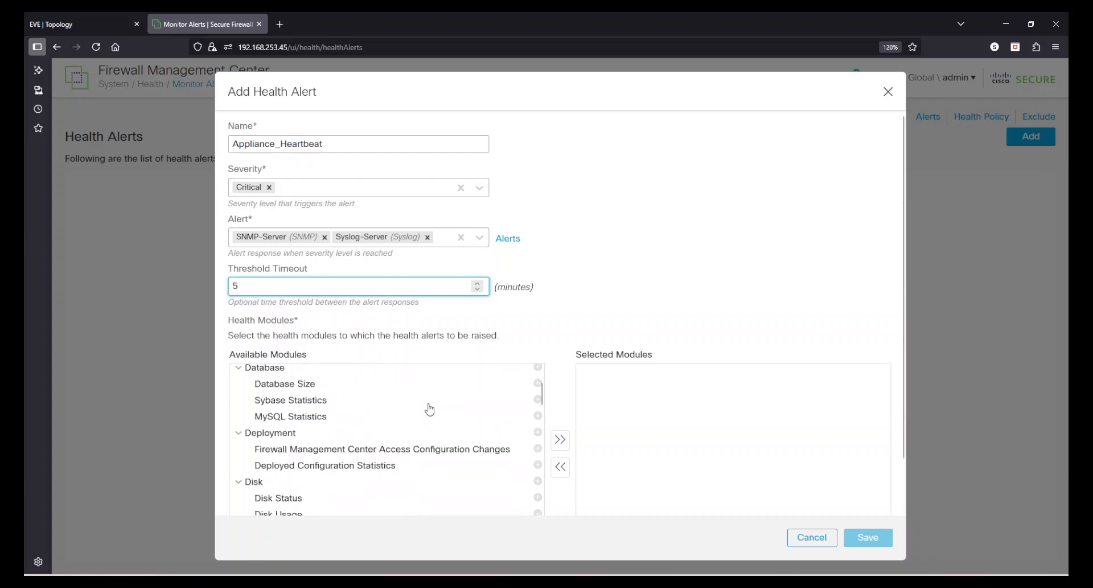
scroll(430, 433, "down", 3)
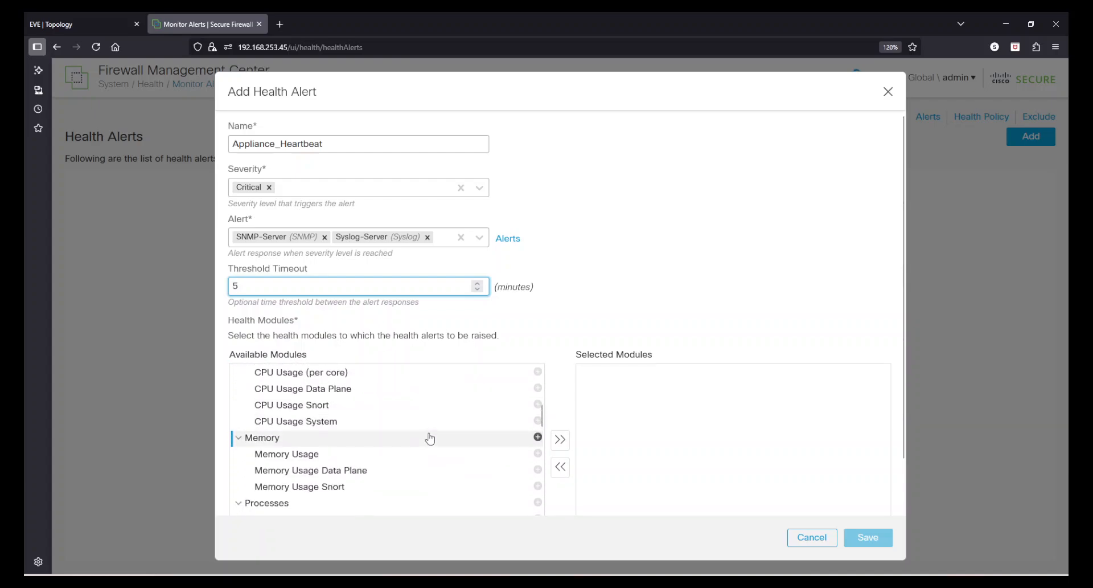
scroll(429, 439, "down", 6)
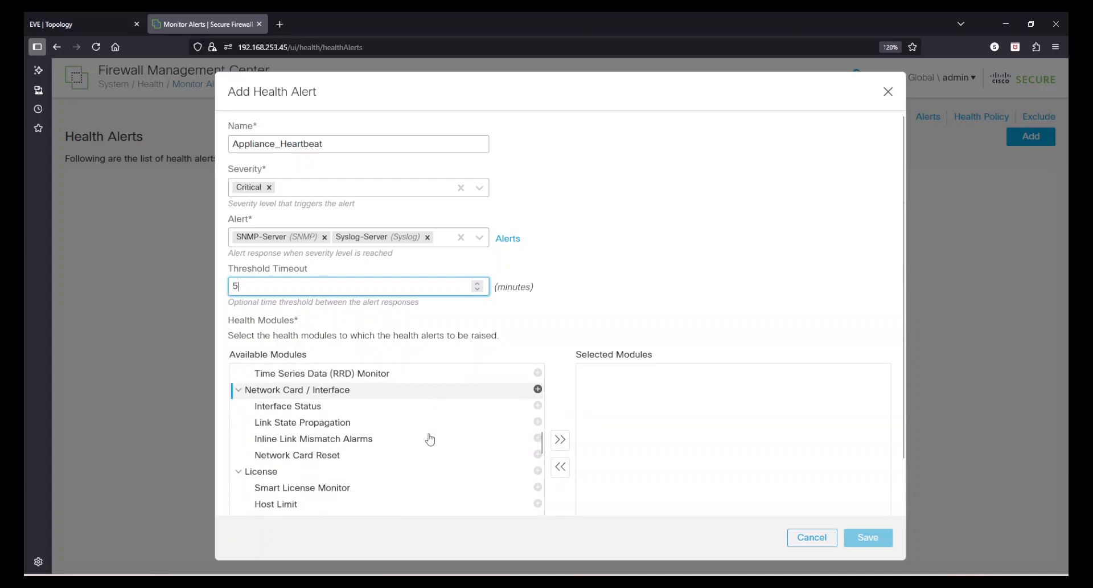
scroll(431, 438, "down", 8)
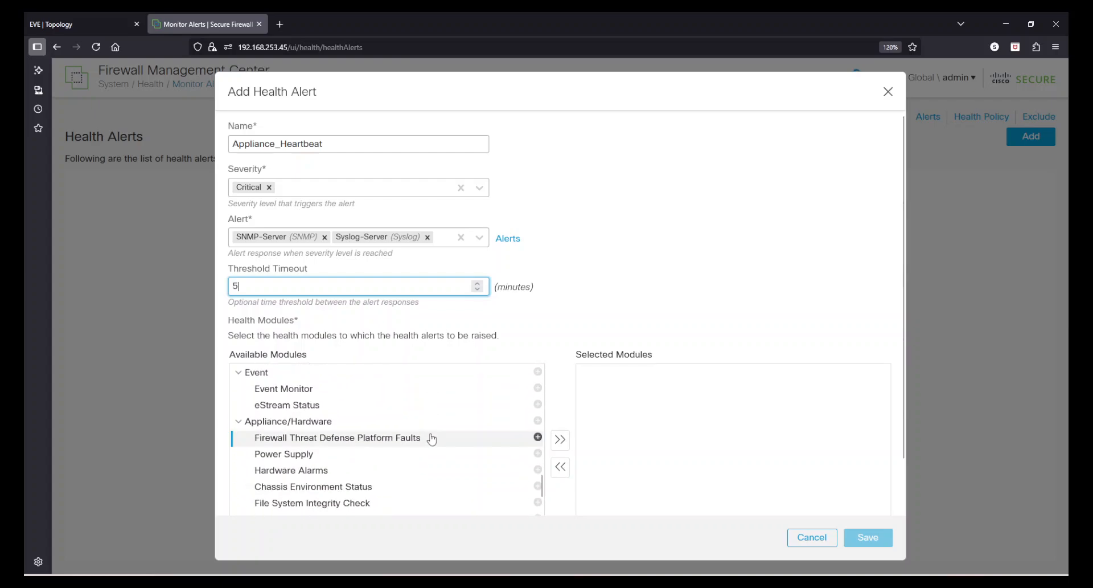
scroll(431, 439, "down", 4)
scroll(322, 406, "up", 1)
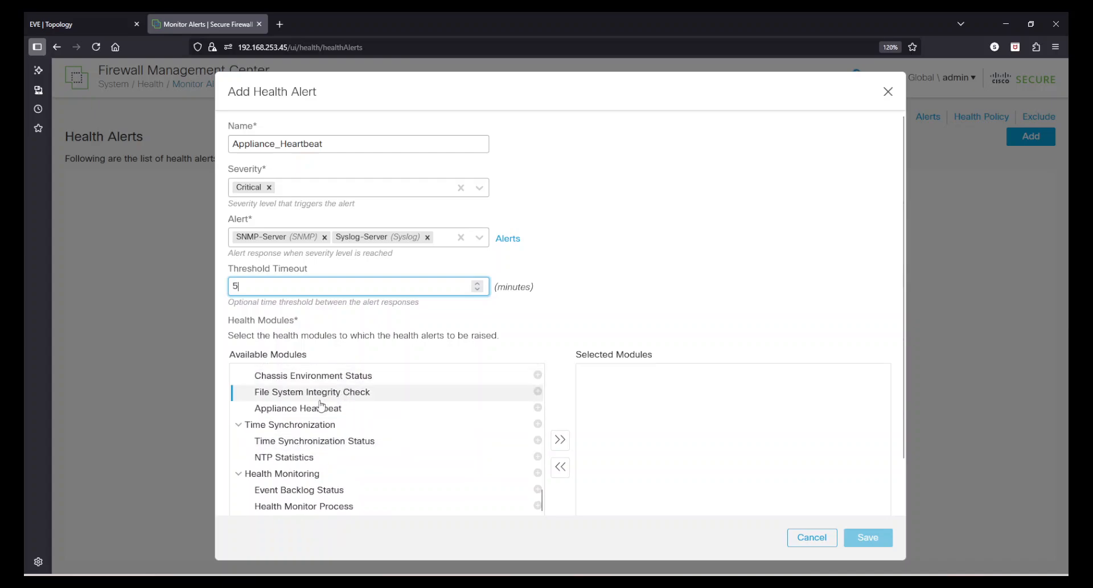
left_click(537, 407)
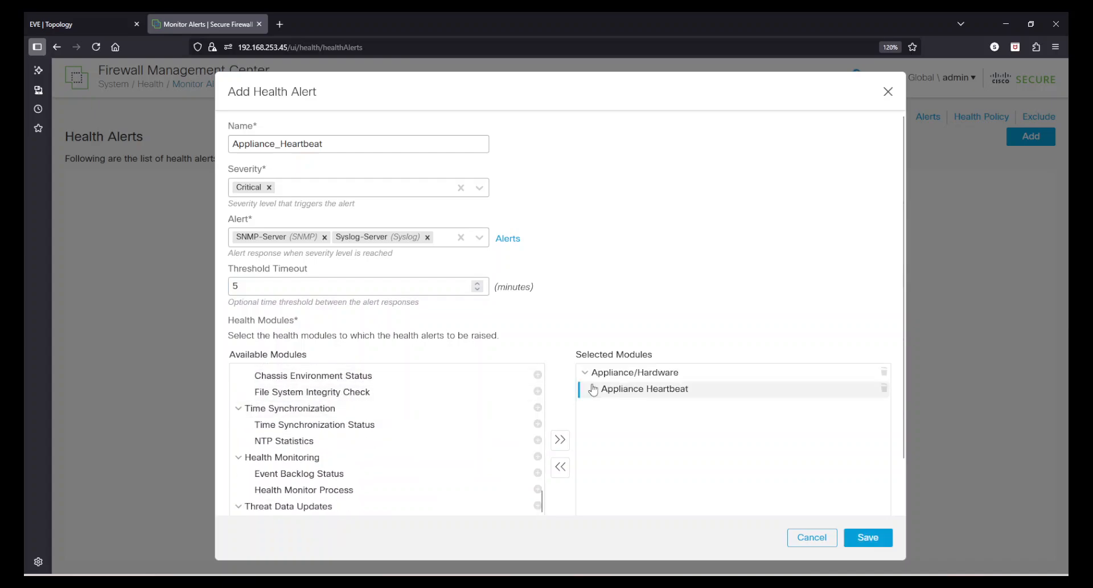
left_click(880, 541)
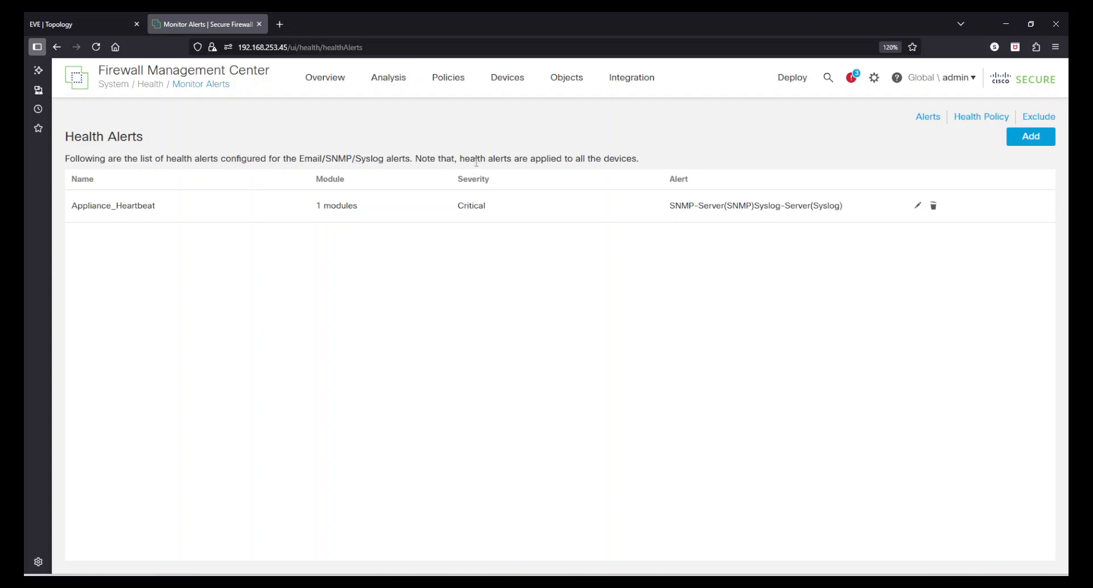
Read the note on which devices health alerts apply to and check the list of domains.
left_click_drag(476, 163, 641, 161)
left_click(637, 313)
left_click(946, 79)
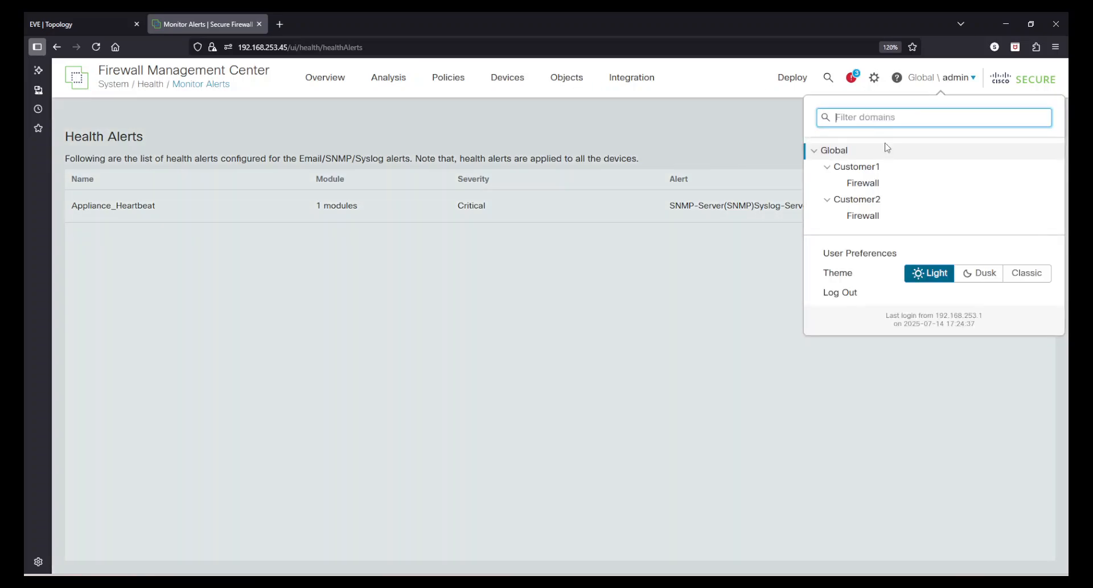
Close the domain list and open the Health Monitor page to view the devices' health status.
left_click(872, 80)
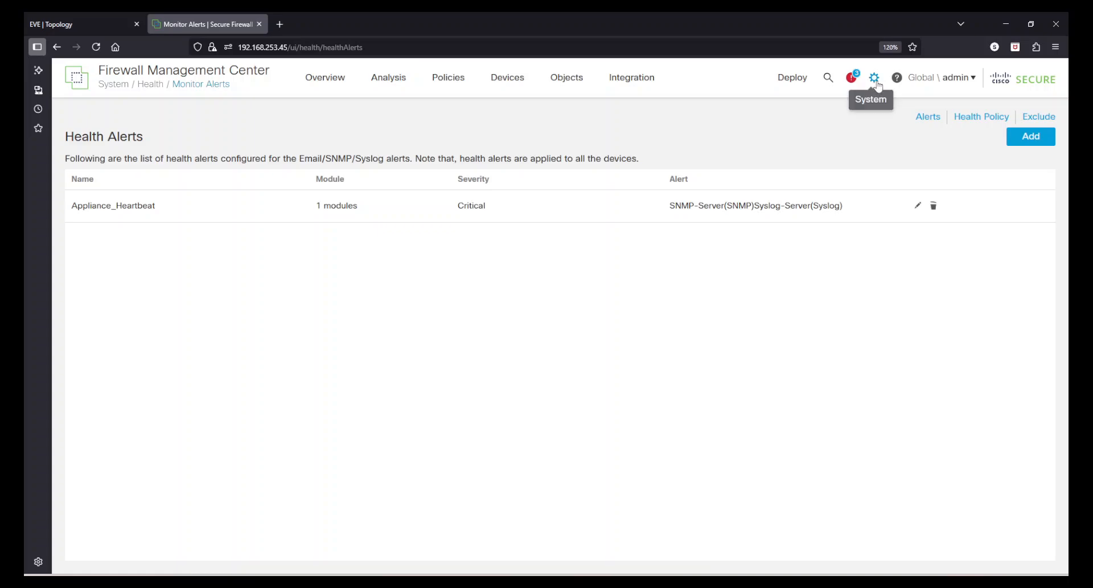
left_click(874, 77)
left_click(849, 196)
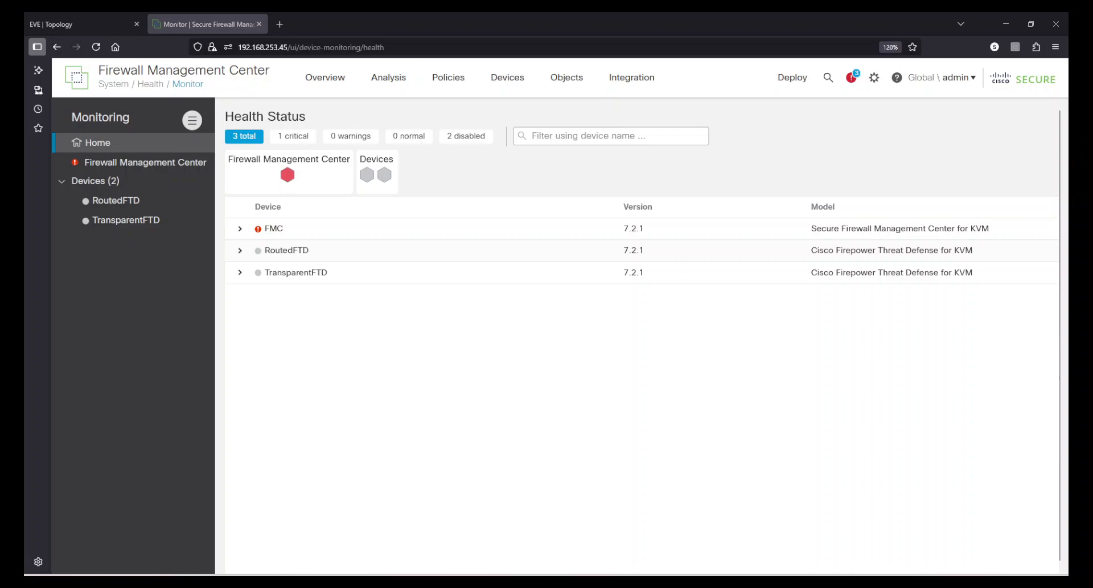
Switch to the Win-Desktop virtual machine, wake it to check Kiwi Syslog Server, and return to the Health Monitor page.
left_click_drag(25, 94, 434, 91)
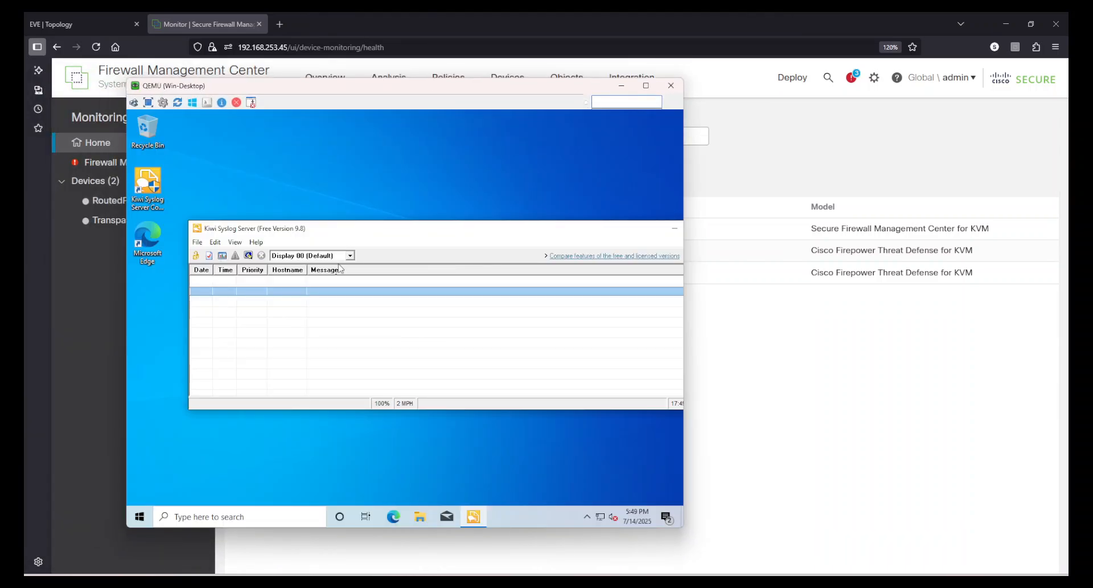
left_click_drag(390, 233, 346, 228)
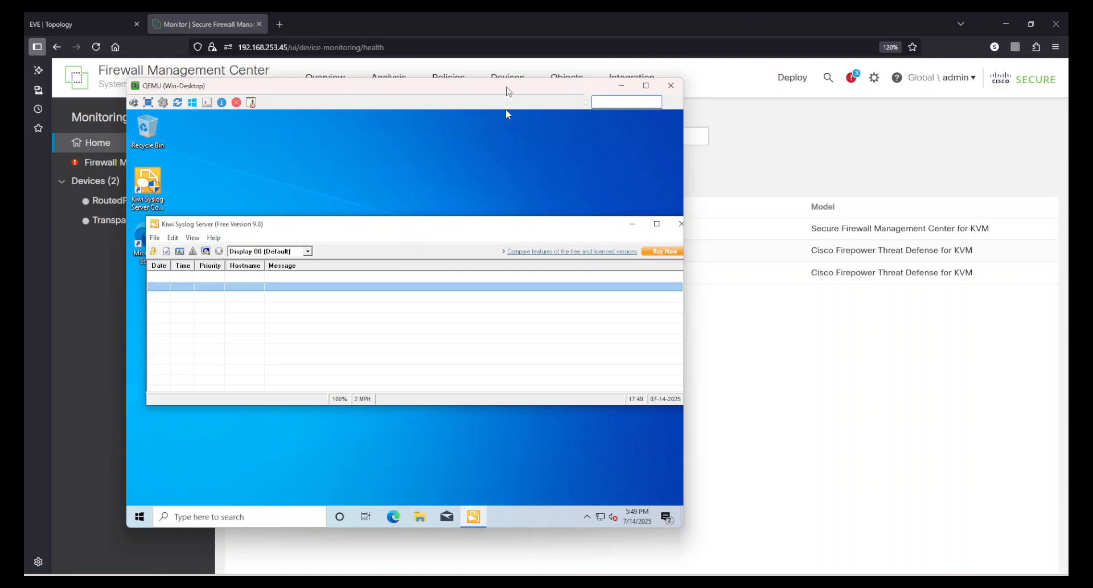
mouse_move(509, 91)
left_mouse_down()
mouse_move(548, 231)
mouse_move(650, 341)
left_mouse_up()
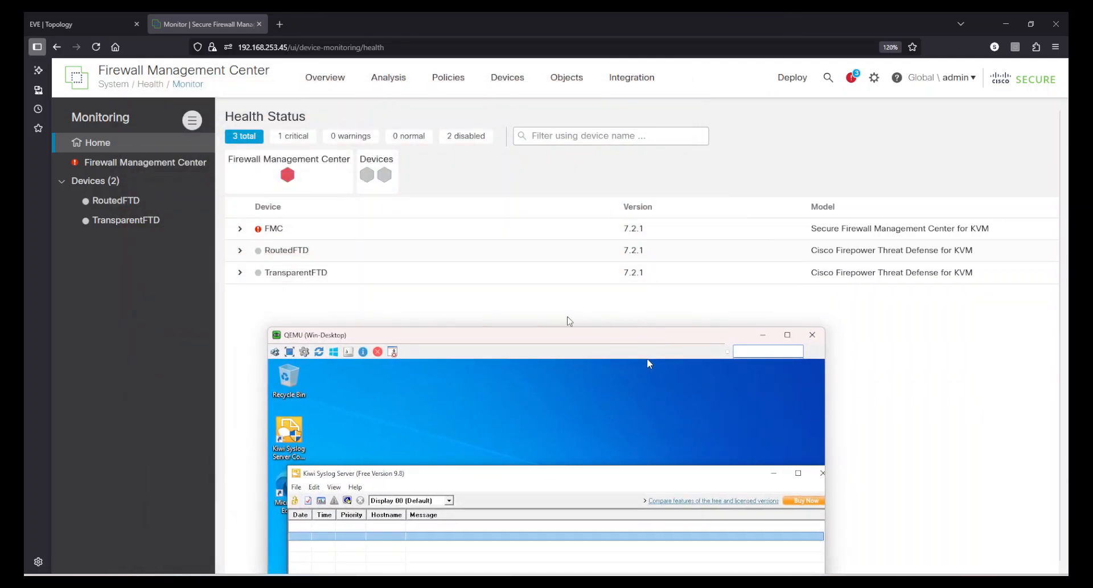
left_click(418, 322)
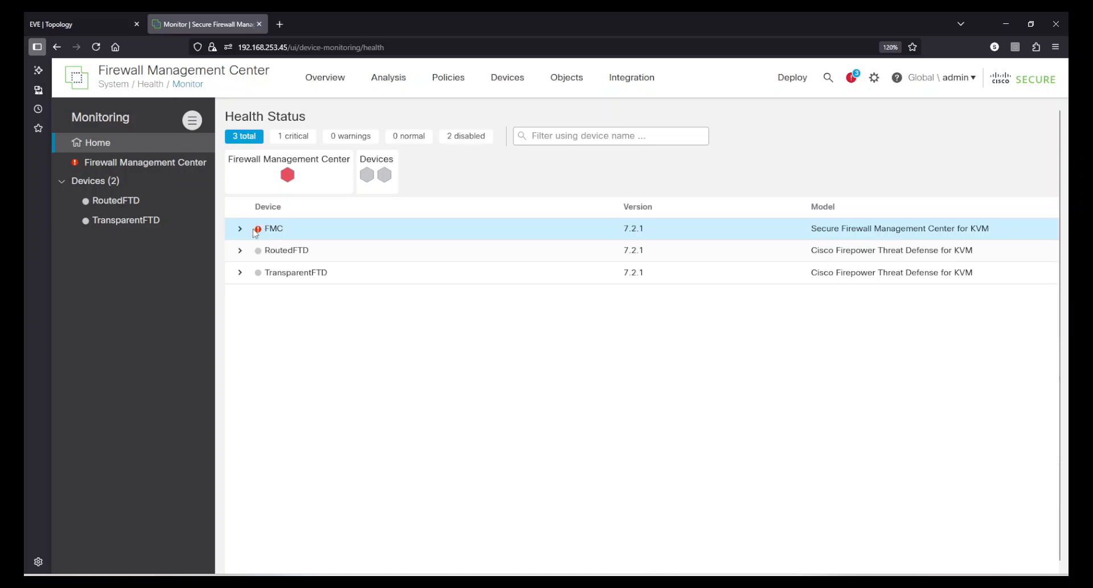
Open the Firewall Management Center's health alerts and check the Appliance Heartbeat entry and its timestamp.
left_click(111, 163)
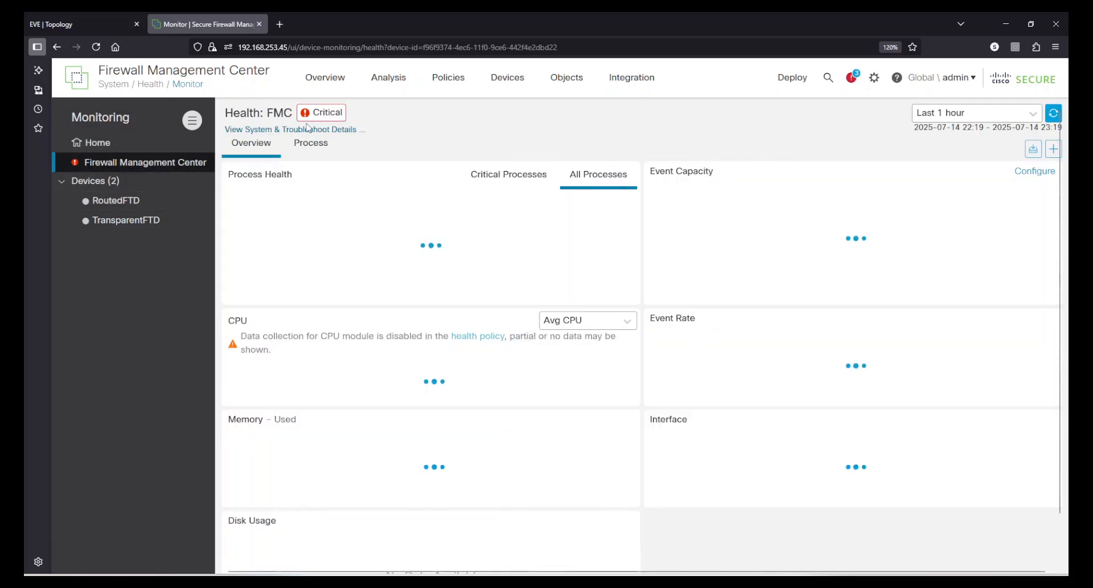
mouse_move(317, 116)
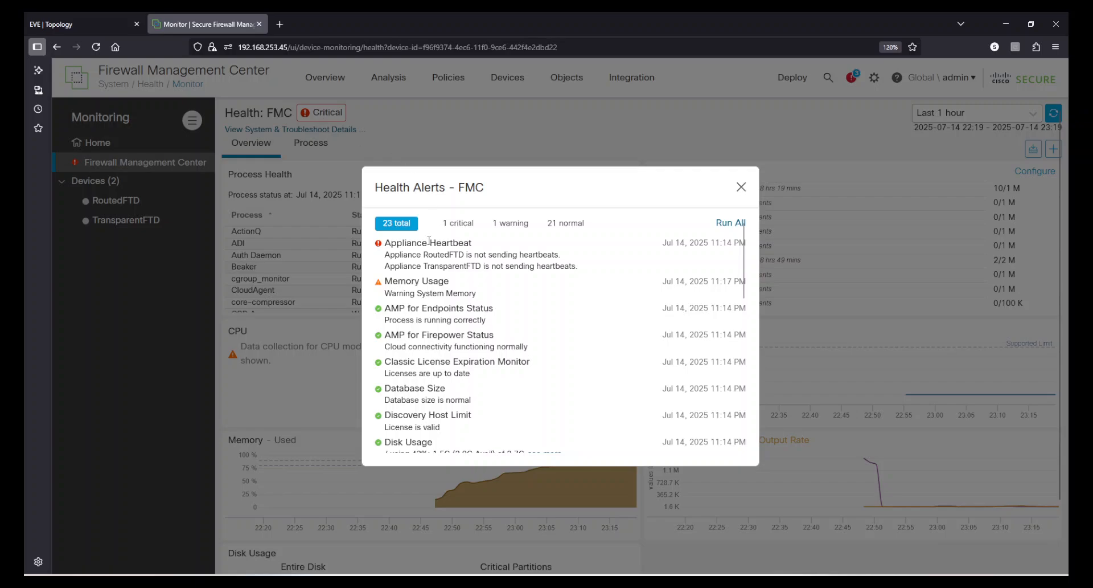
left_click_drag(390, 243, 469, 243)
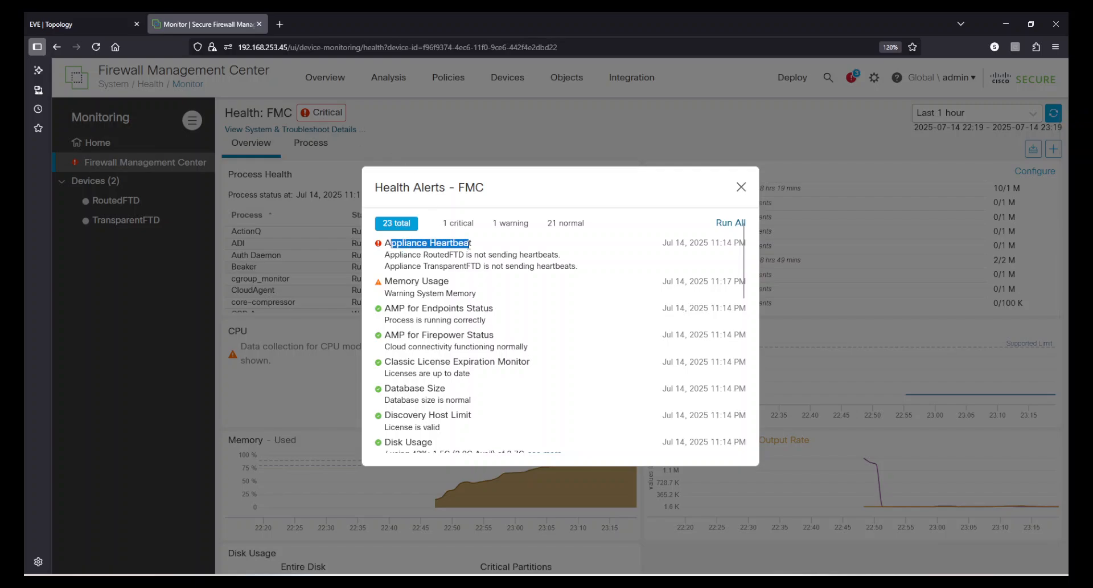
left_click(469, 243)
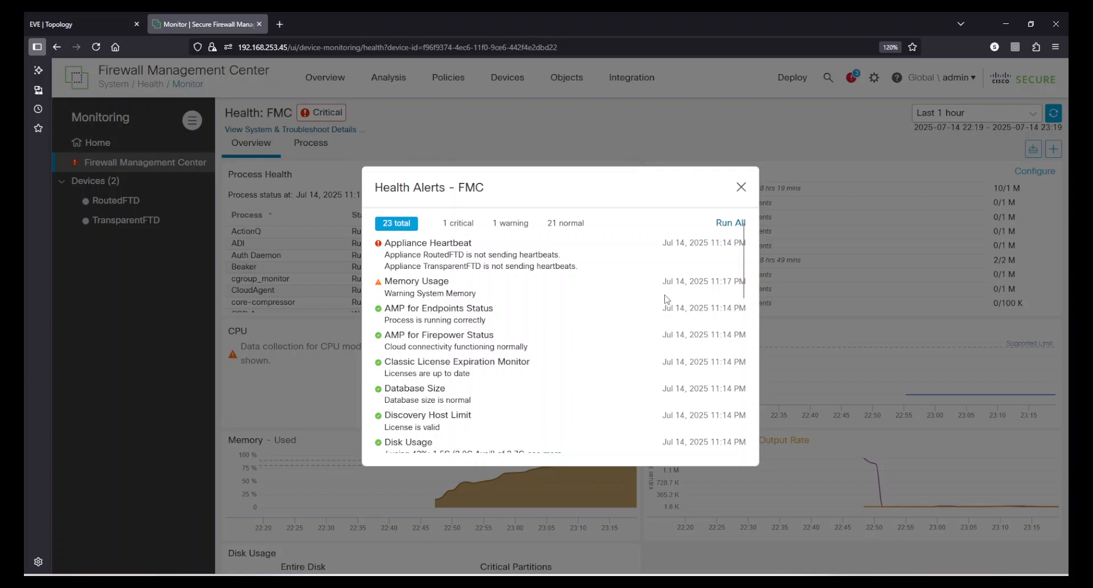
left_click_drag(715, 246, 728, 246)
left_click(723, 260)
Glance at Kiwi Syslog Server on Win-Desktop, minimize its console, and run all health checks for the FMC.
mouse_move(739, 584)
left_click(739, 530)
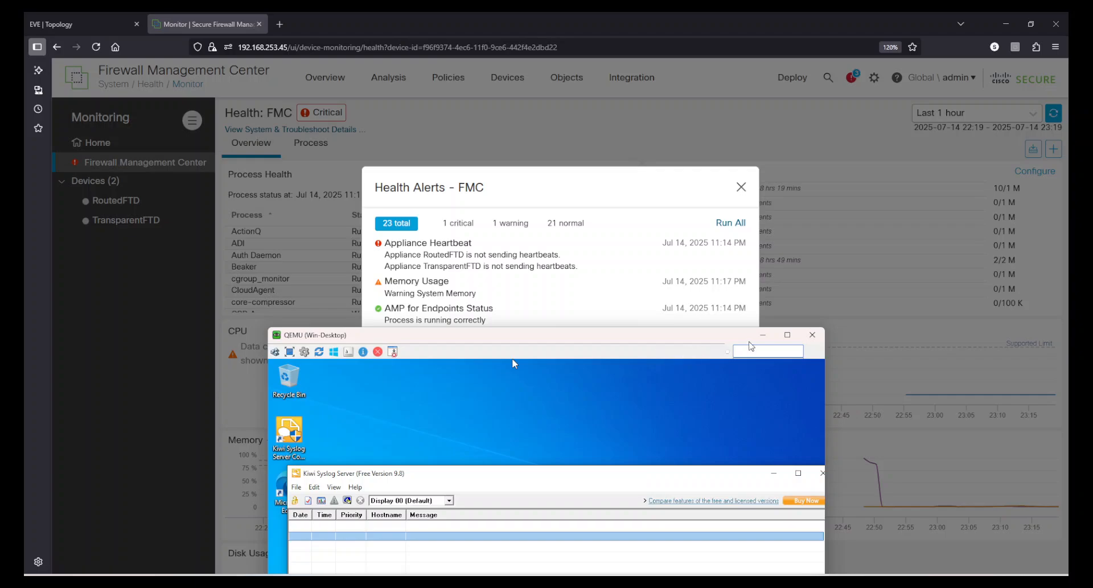
left_click(763, 334)
left_click(723, 230)
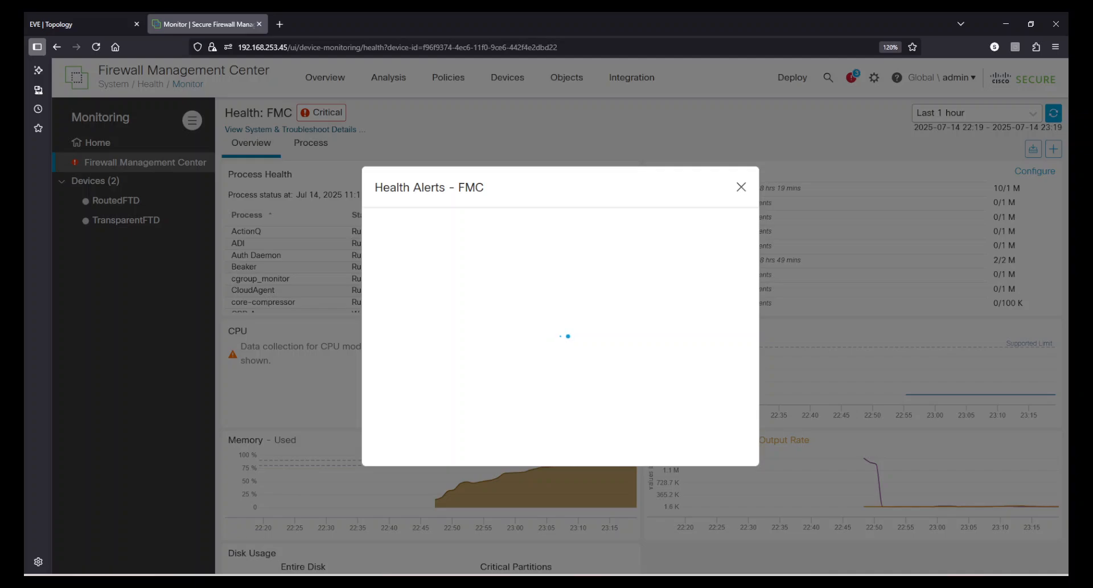
Check Kiwi Syslog Server on Win-Desktop for incoming messages and review the Appliance Heartbeat alert's timestamp in the FMC.
left_click(739, 584)
mouse_move(515, 336)
left_mouse_down()
mouse_move(626, 331)
mouse_move(778, 168)
mouse_move(675, 88)
mouse_move(693, 93)
mouse_move(688, 110)
mouse_move(494, 113)
left_mouse_up()
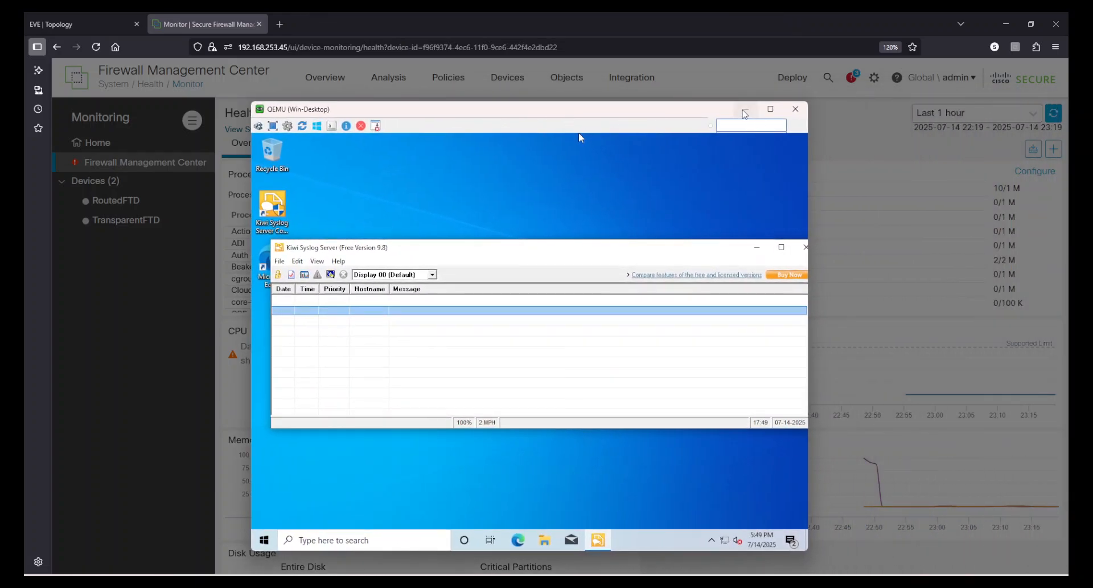
left_click(745, 108)
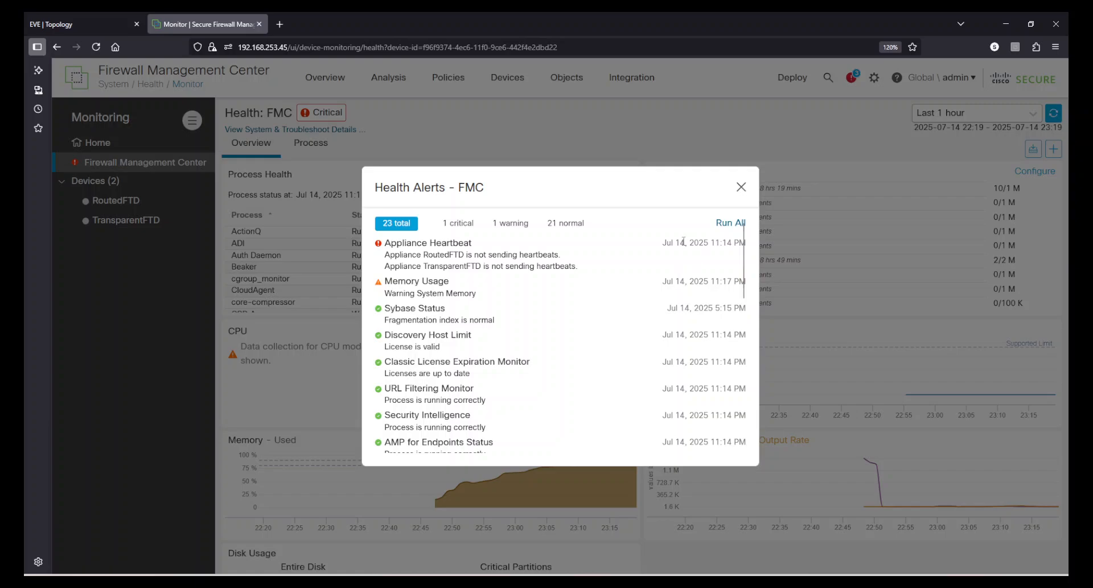
left_click_drag(676, 243, 731, 251)
left_click(725, 272)
left_click(683, 586)
left_click(434, 319)
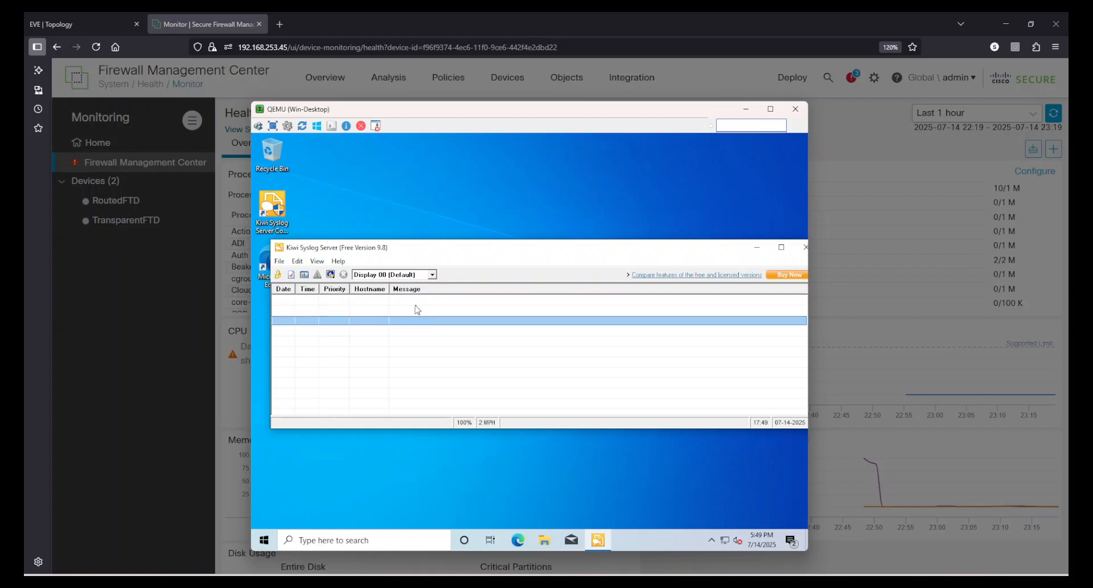
left_click(415, 305)
mouse_move(602, 112)
left_mouse_down()
mouse_move(552, 150)
mouse_move(688, 322)
left_mouse_up()
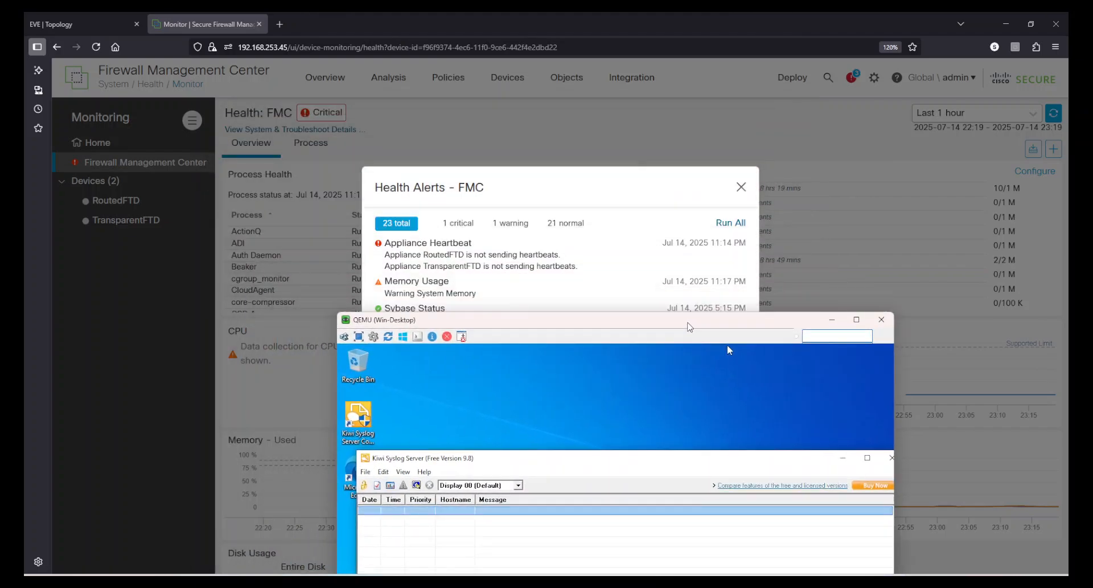
Rerun all FMC health checks and place the Win-Desktop console so the health alerts and Kiwi Syslog Server can be watched together.
left_click(625, 254)
scroll(658, 251, "down", 3)
scroll(658, 251, "up", 3)
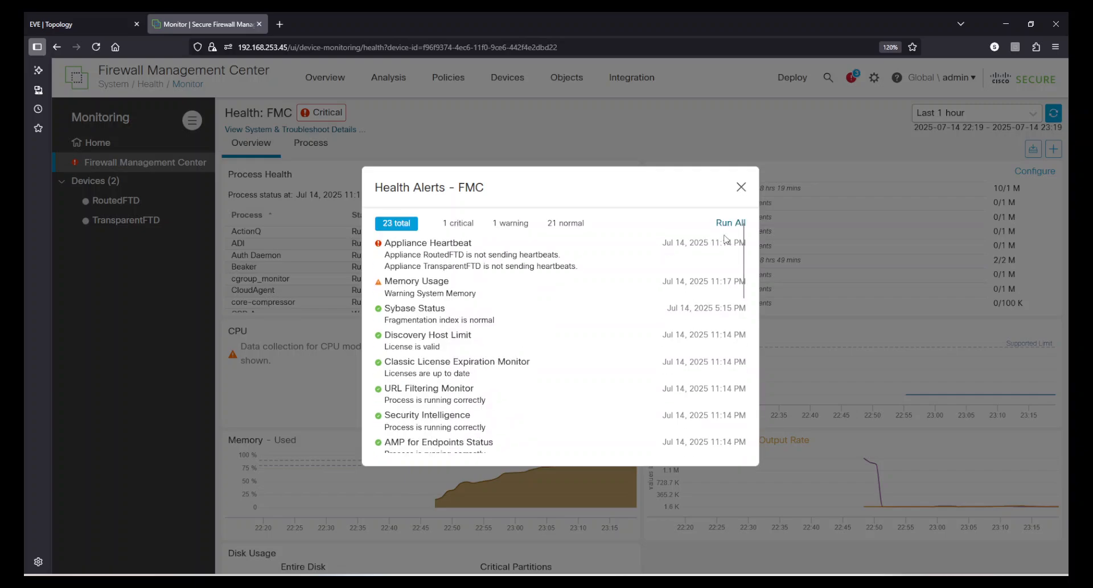
left_click(732, 224)
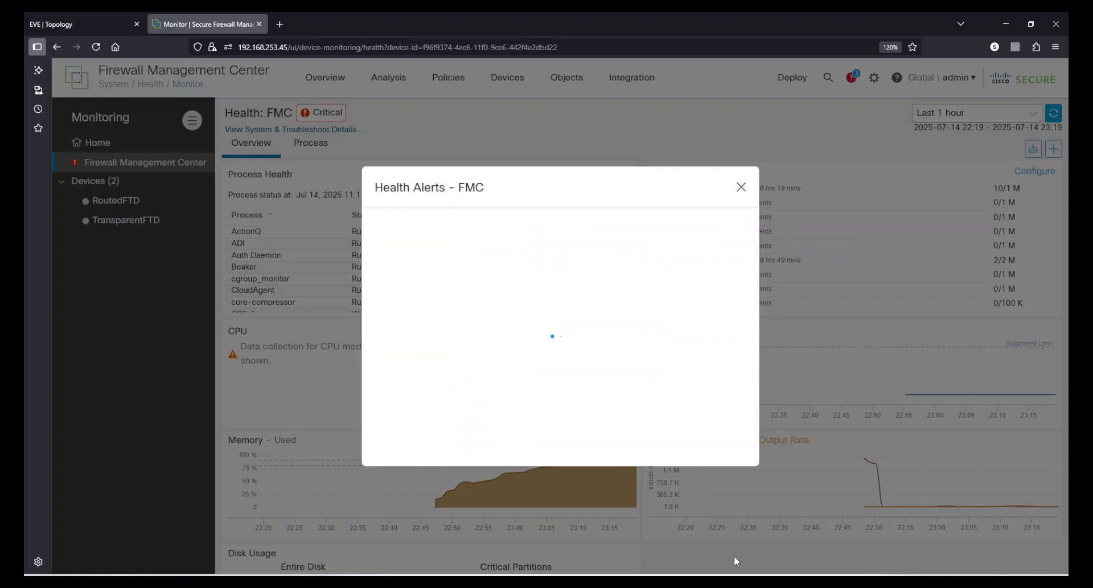
key("alt+Tab")
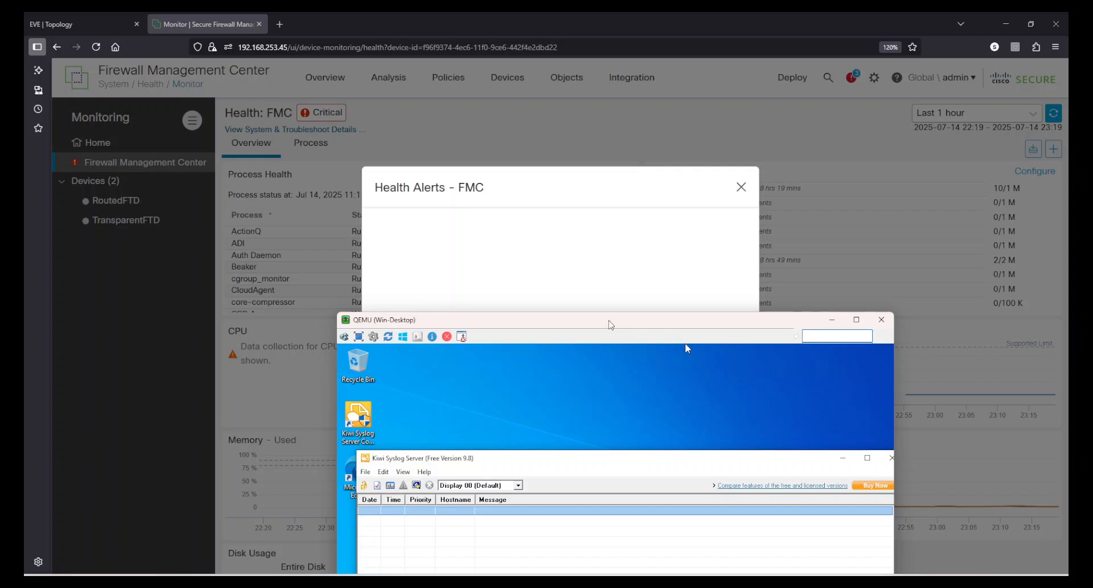
mouse_move(610, 321)
left_mouse_down()
mouse_move(702, 279)
mouse_move(690, 300)
left_mouse_up()
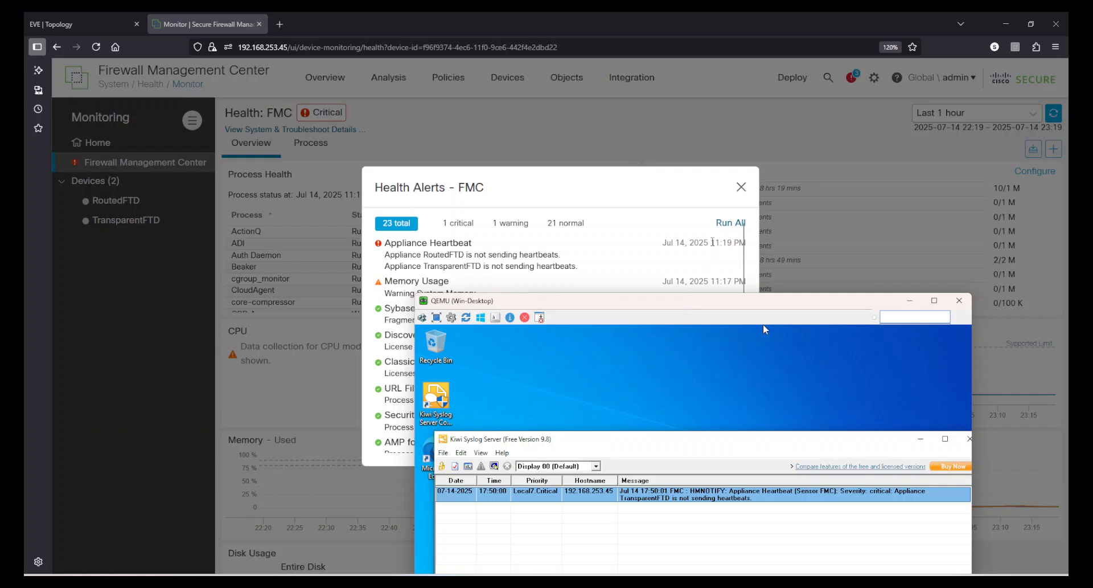
Check the Appliance Heartbeat alert's updated timestamp and bring the Kiwi Syslog Server messages fully into view.
left_click(683, 243)
left_click_drag(682, 243, 740, 245)
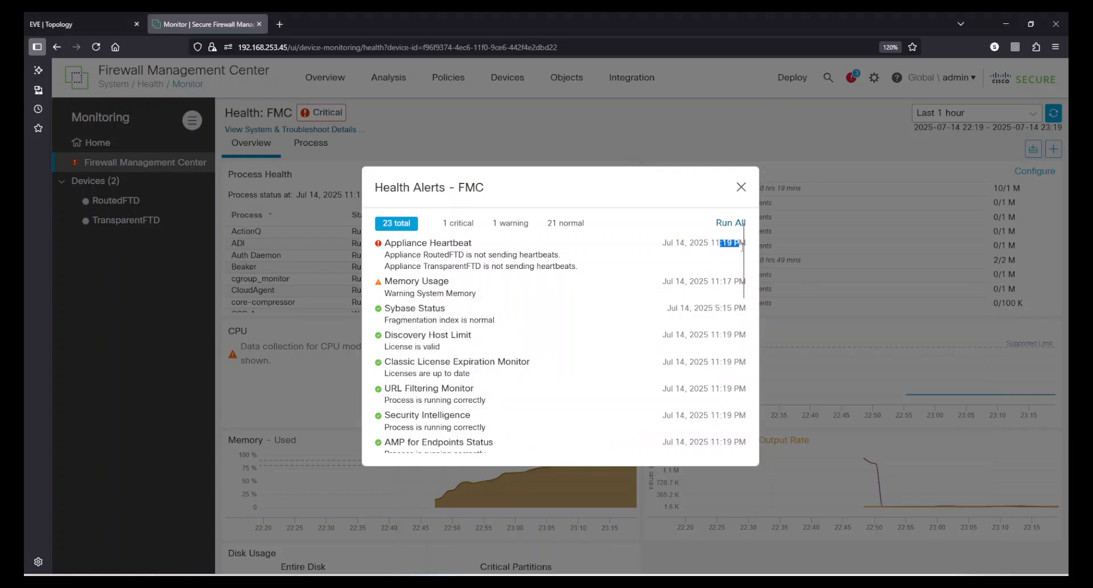
key("alt+Tab")
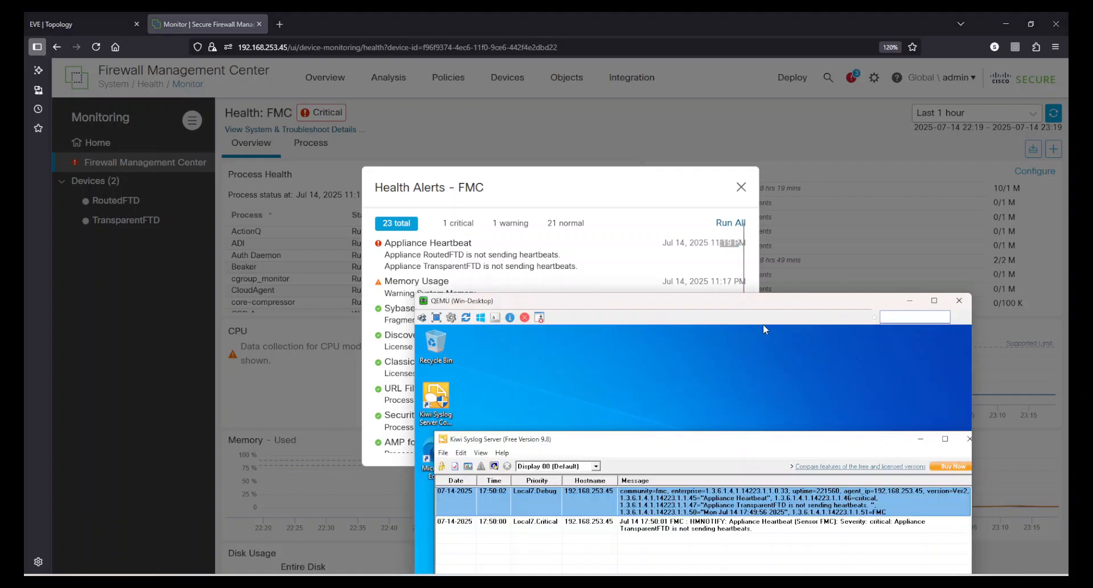
left_click_drag(648, 300, 612, 151)
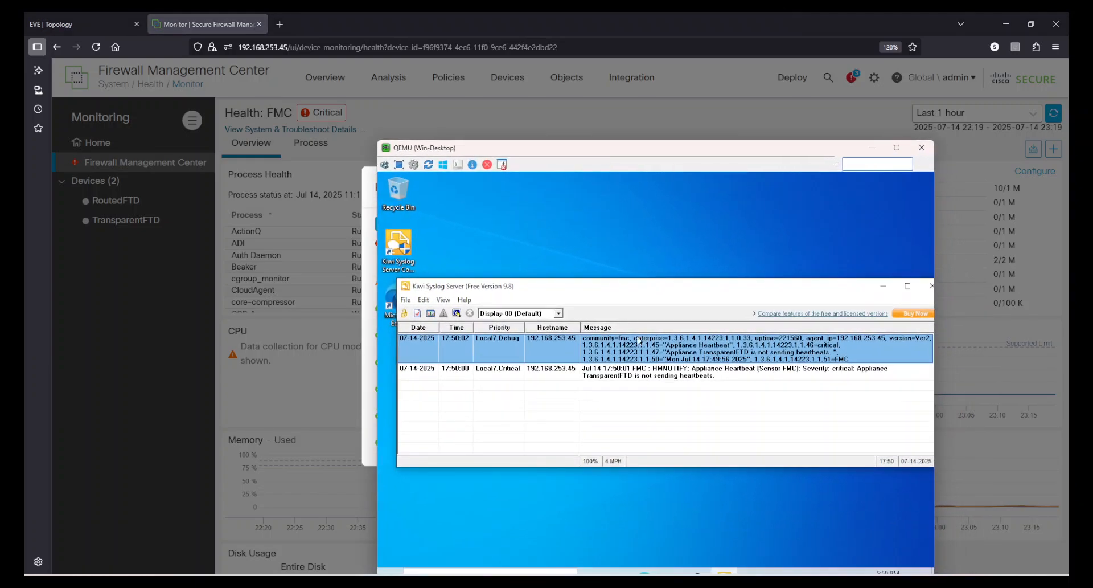
Compare the Local7.Debug SNMP trap with the Local7.Critical syslog message in Kiwi Syslog Server, then return to the FMC.
left_click(660, 369)
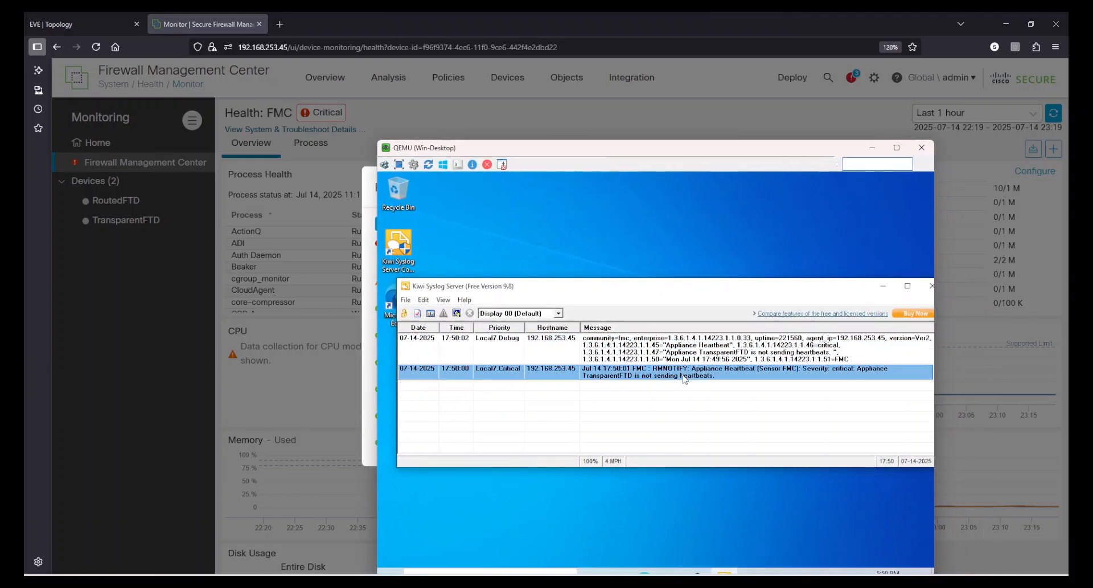
left_click(640, 342)
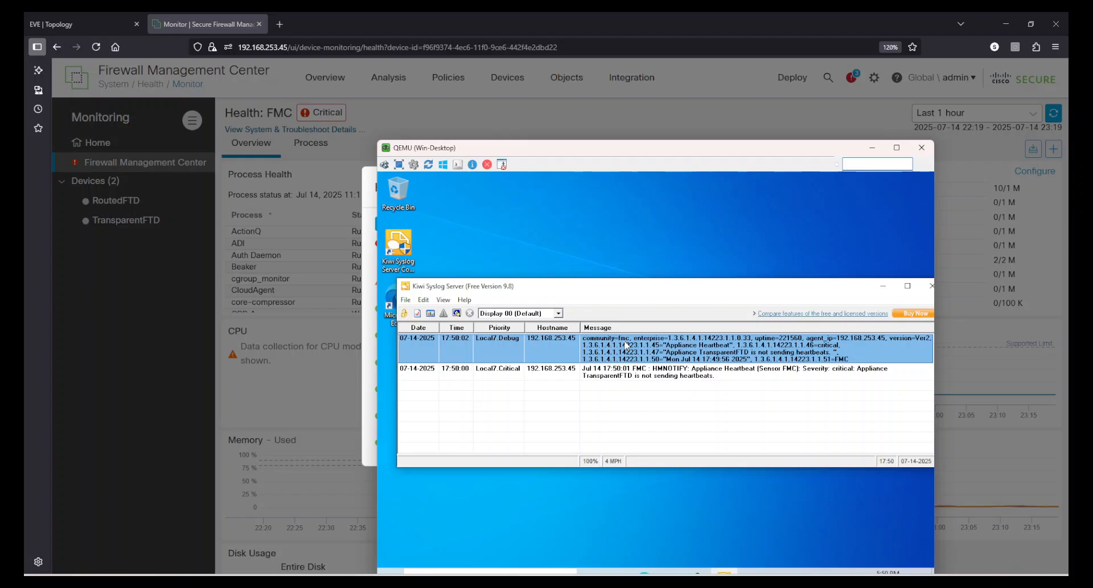
left_click(630, 376)
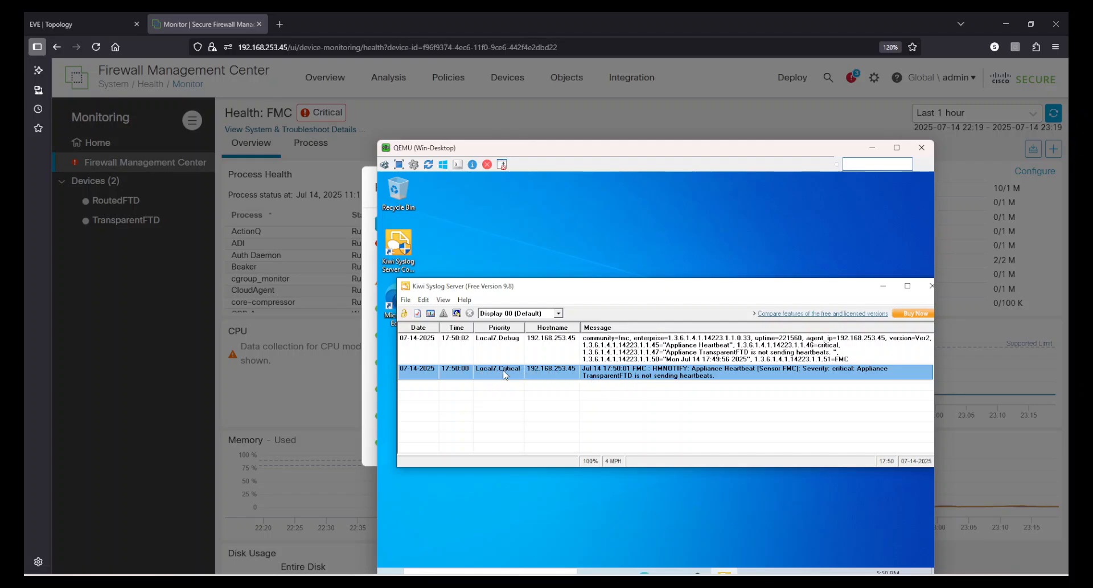
left_click(481, 343)
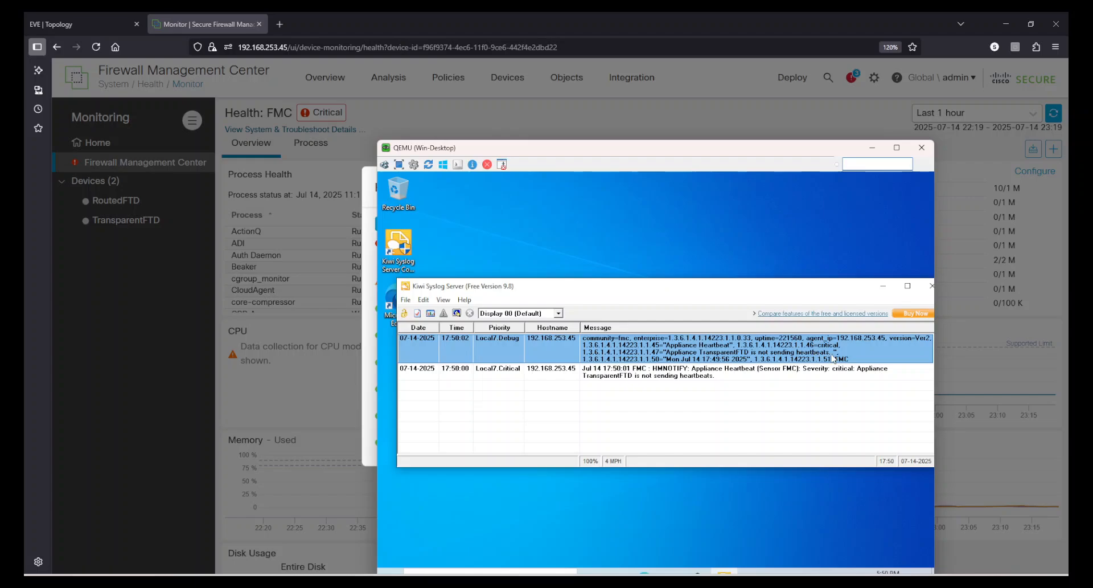
left_click(712, 371)
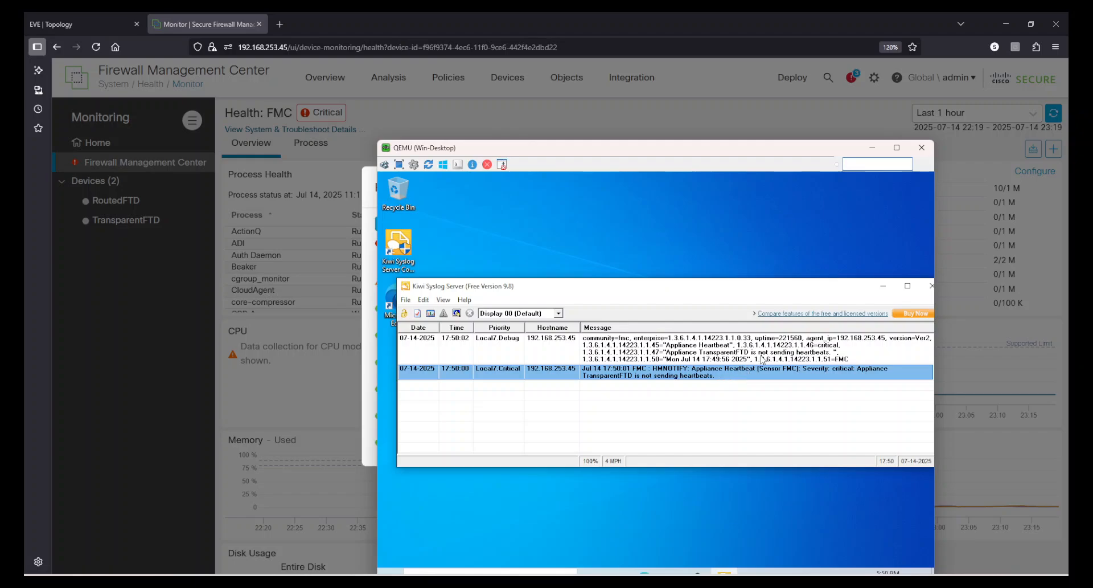
left_click(763, 360)
left_click(696, 376)
left_click(706, 349)
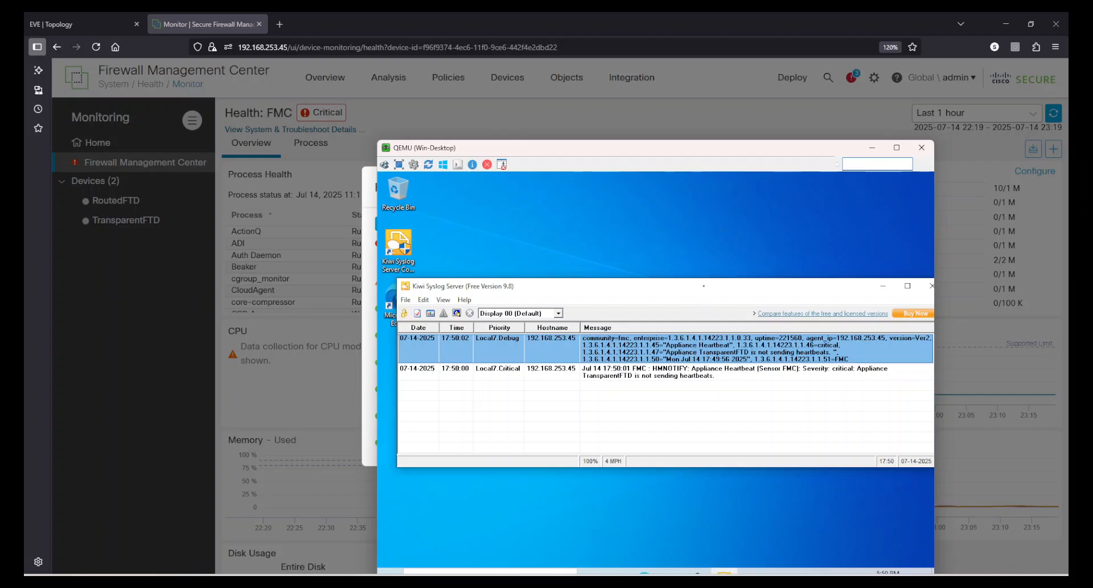
left_click_drag(712, 291, 691, 291)
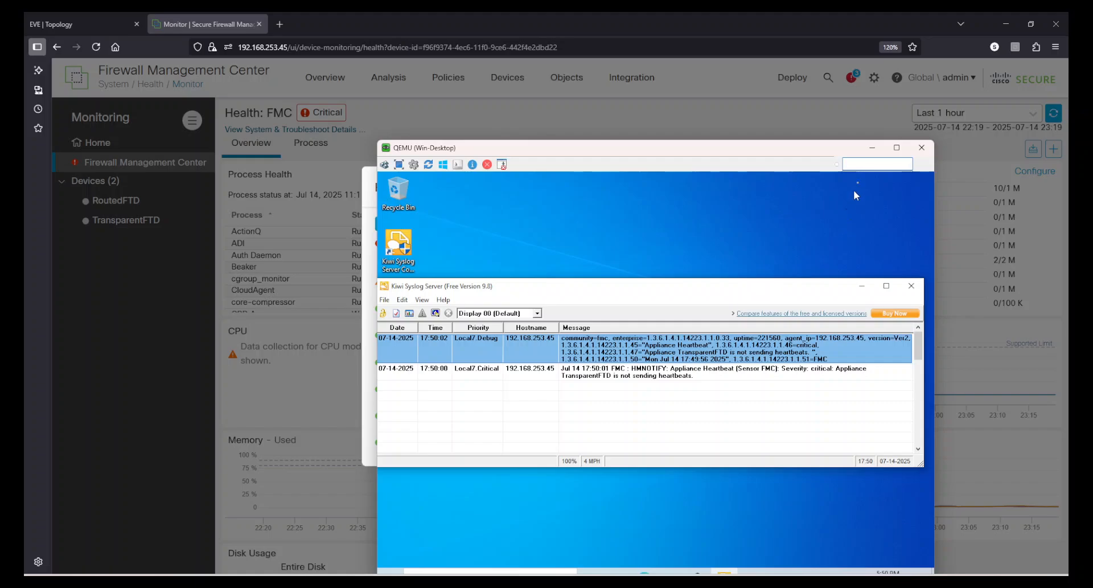
left_click(788, 139)
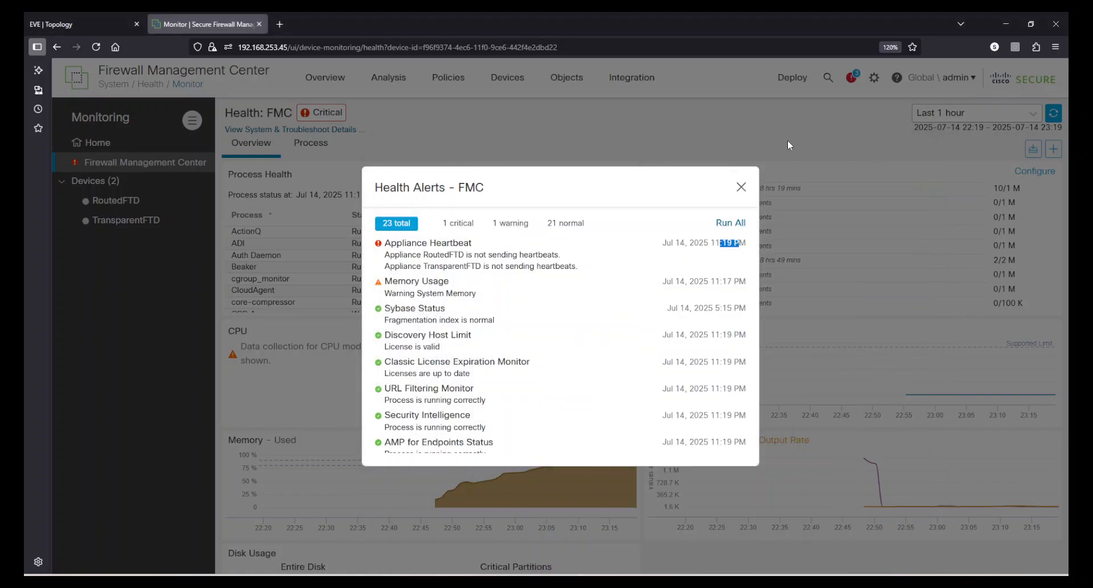
Close and reopen the FMC's health alerts and read which appliances the Appliance Heartbeat alert reports.
left_click(742, 187)
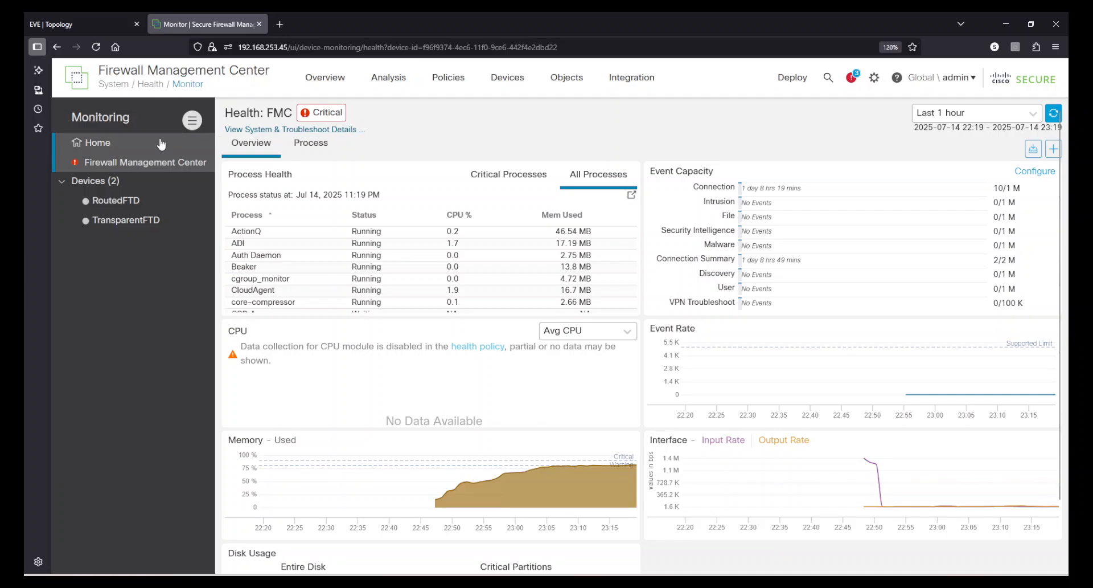
left_click(312, 118)
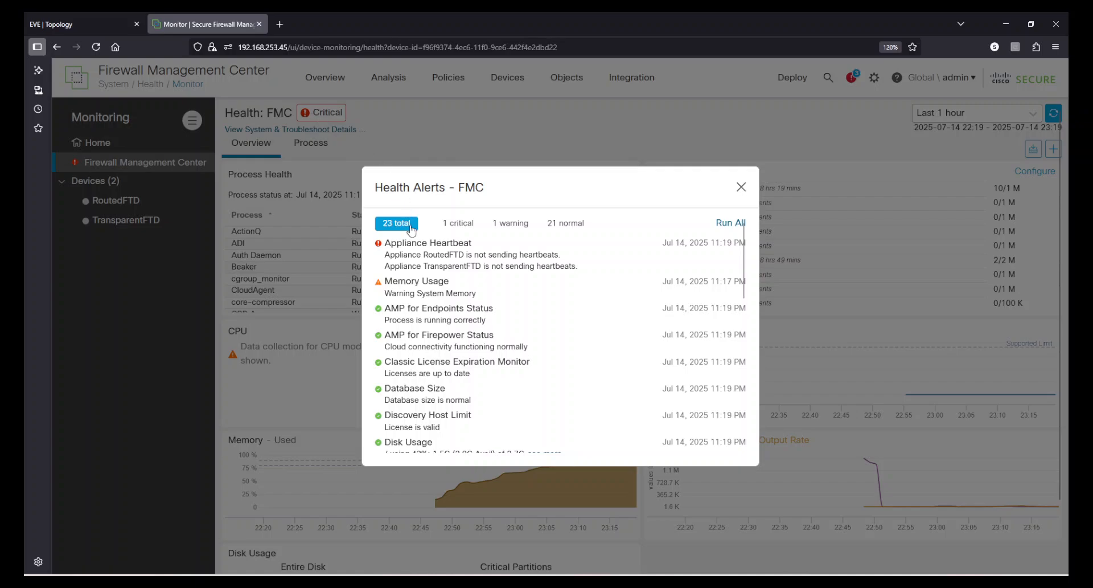
left_click_drag(417, 242, 581, 276)
left_click(582, 278)
left_click_drag(488, 253, 564, 268)
left_click(608, 266)
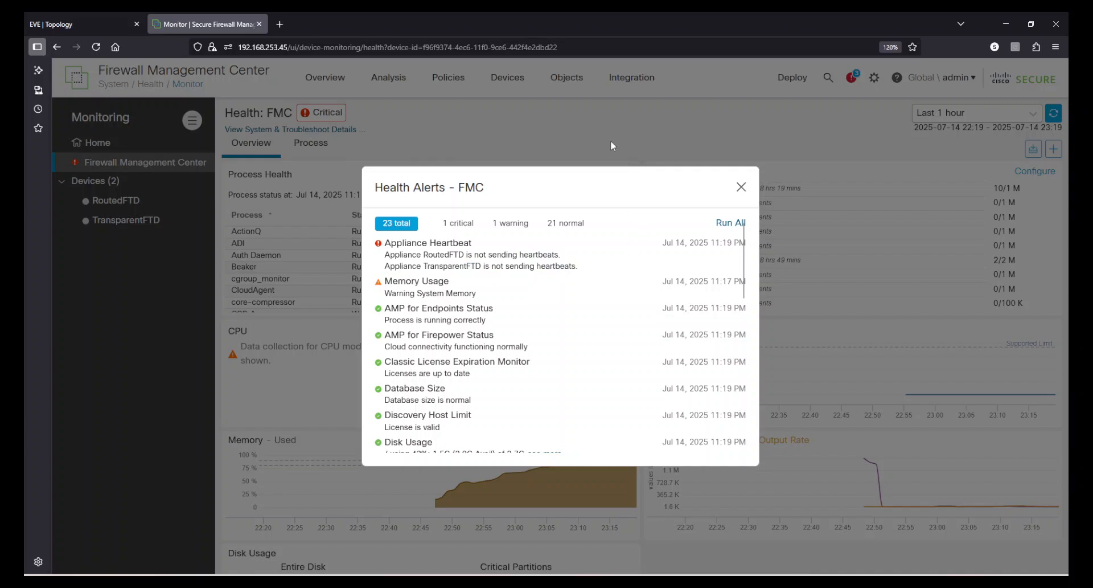
Close the health alerts and add the Firewall Management Center to the devices excluded from health alerts.
left_click(595, 135)
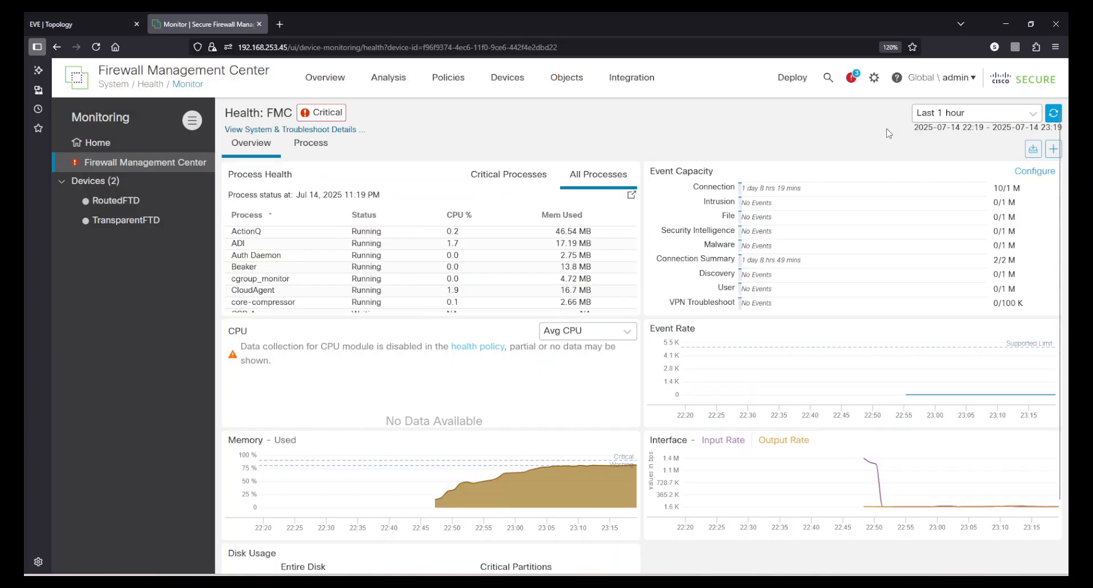
left_click(874, 78)
left_click(877, 189)
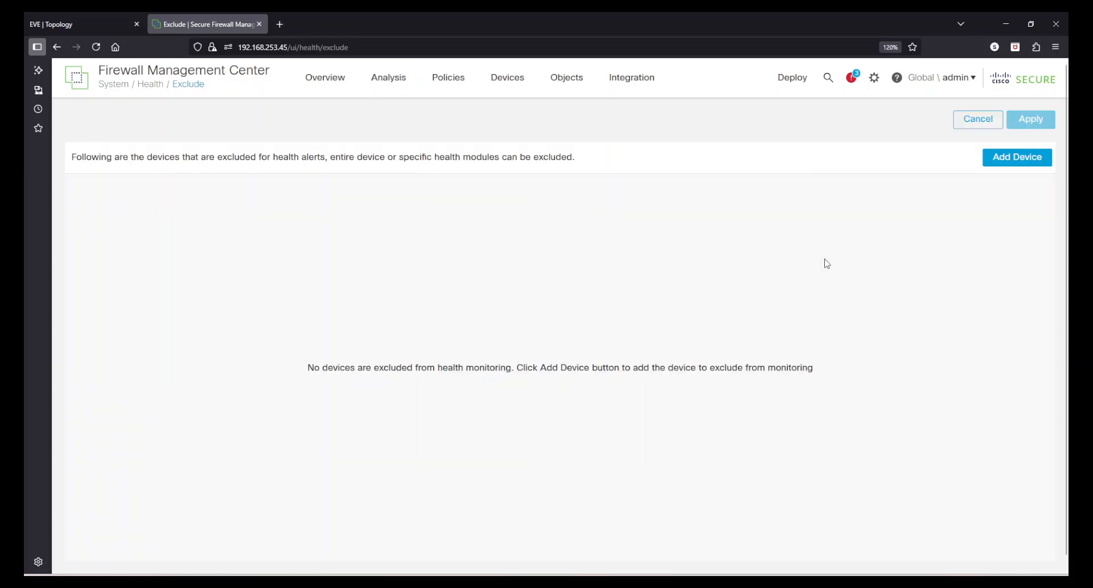
left_click(1000, 162)
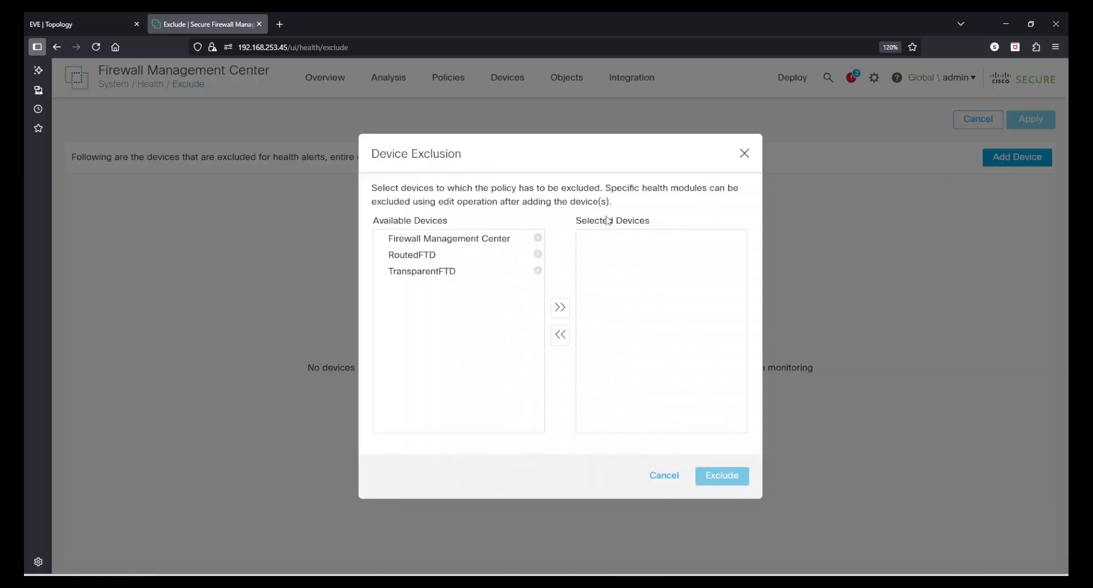
left_click(538, 238)
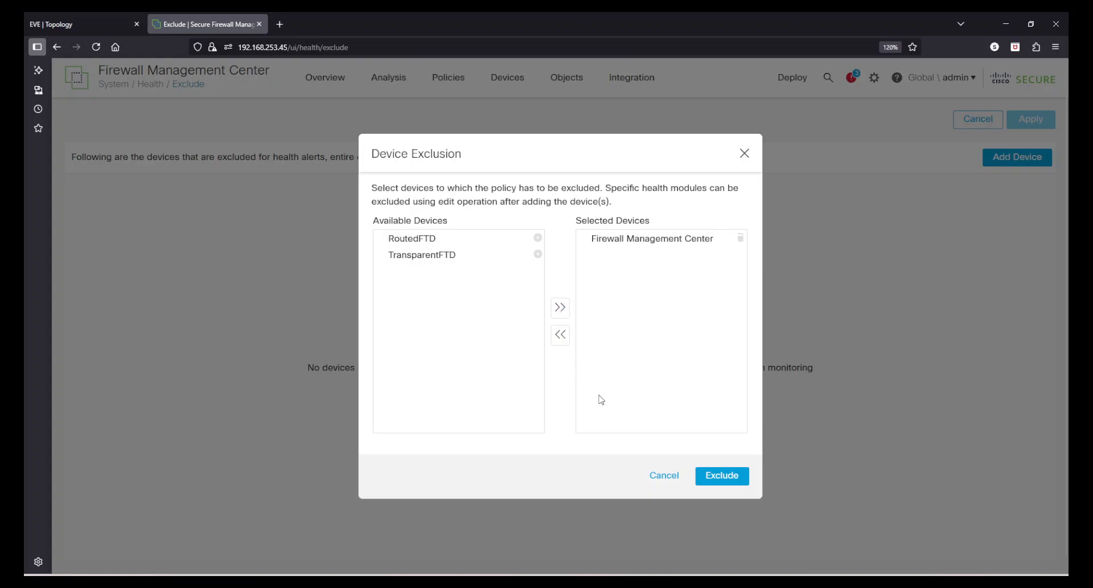
left_click(716, 477)
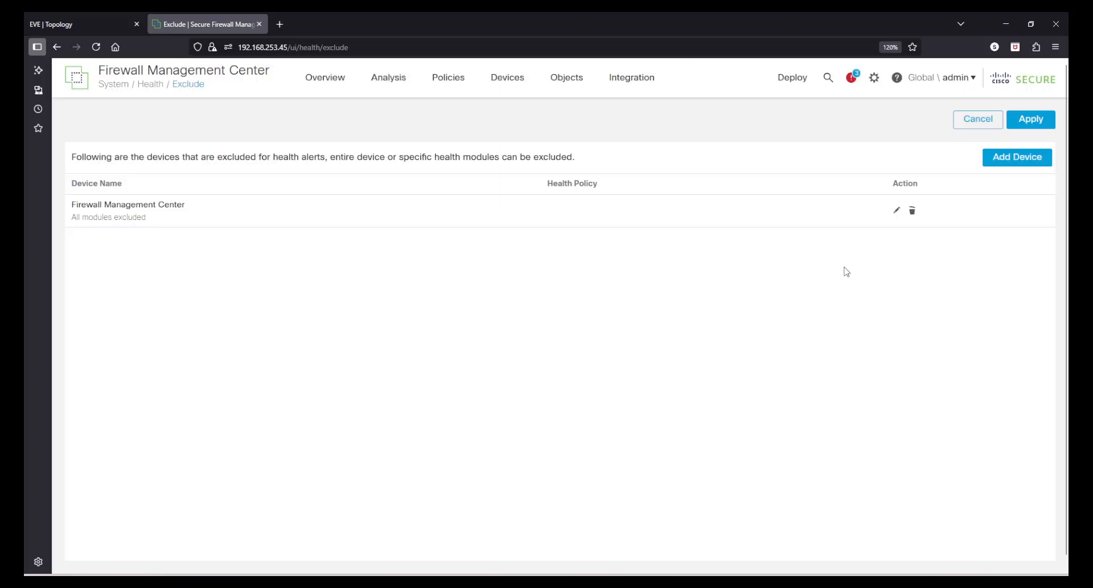
Limit the Firewall Management Center's exclusion to the Appliance Heartbeat module with a Permanent exclude period and apply it.
left_click(899, 212)
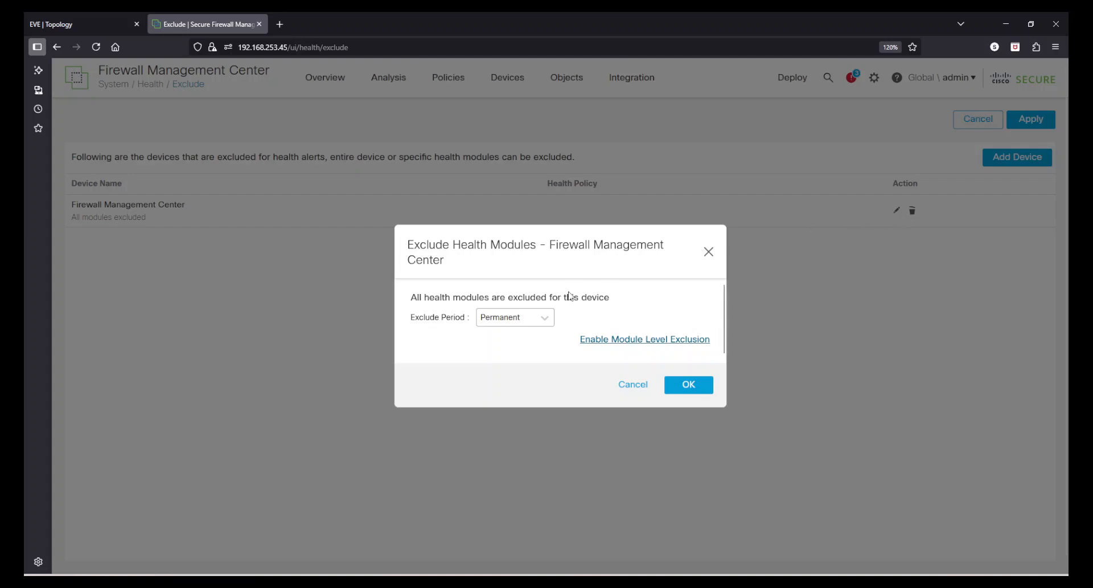
left_click(545, 317)
left_click(529, 340)
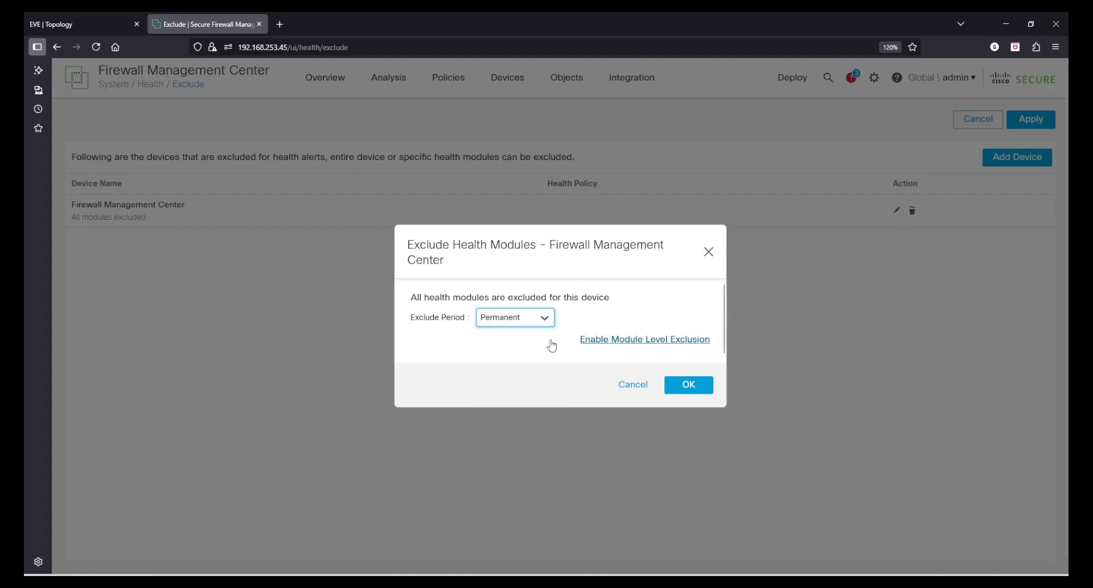
left_click(617, 342)
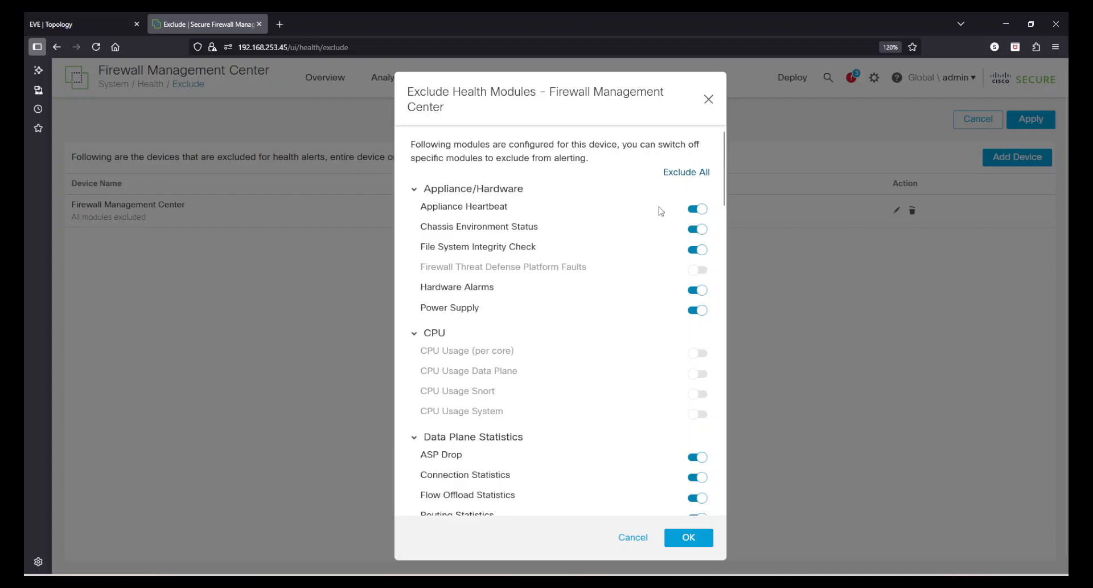
left_click(696, 209)
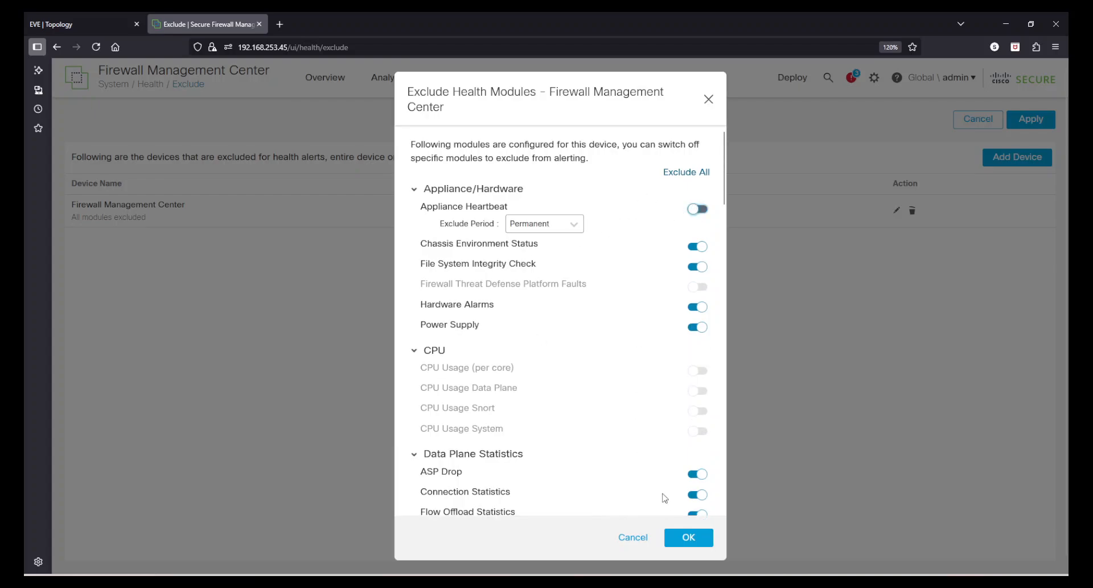
left_click(690, 538)
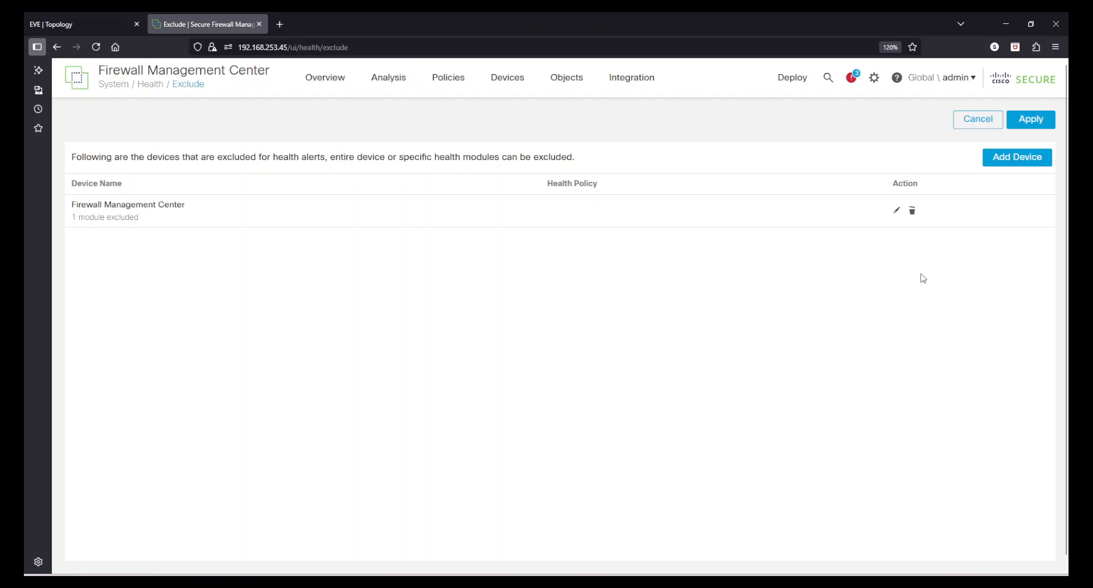
left_click(1034, 119)
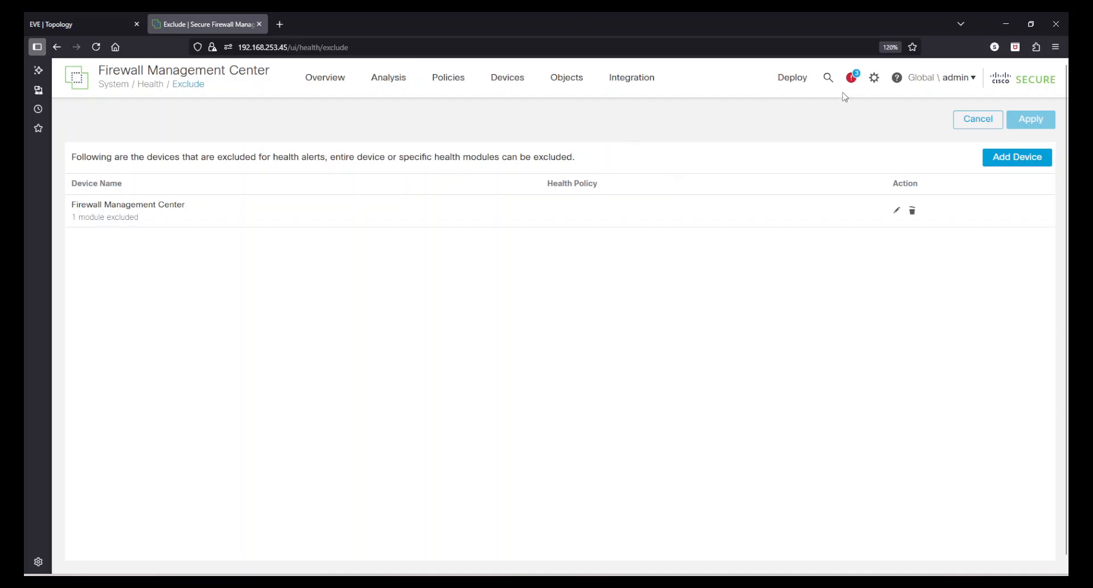
Open the FMC's health alerts from the health monitor, rerun all health checks and look through the list.
left_click(874, 80)
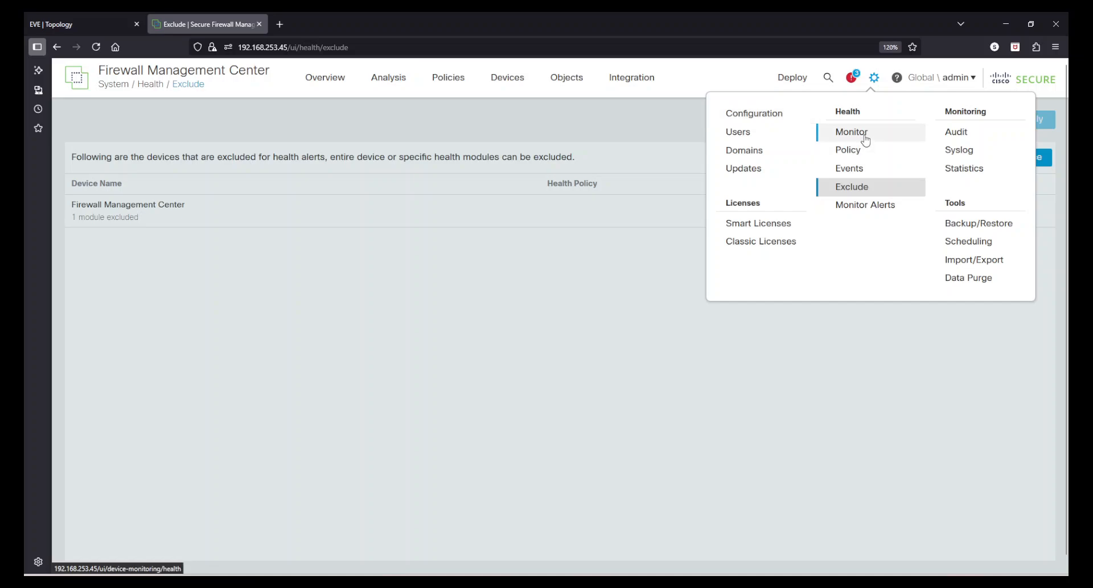
left_click(853, 132)
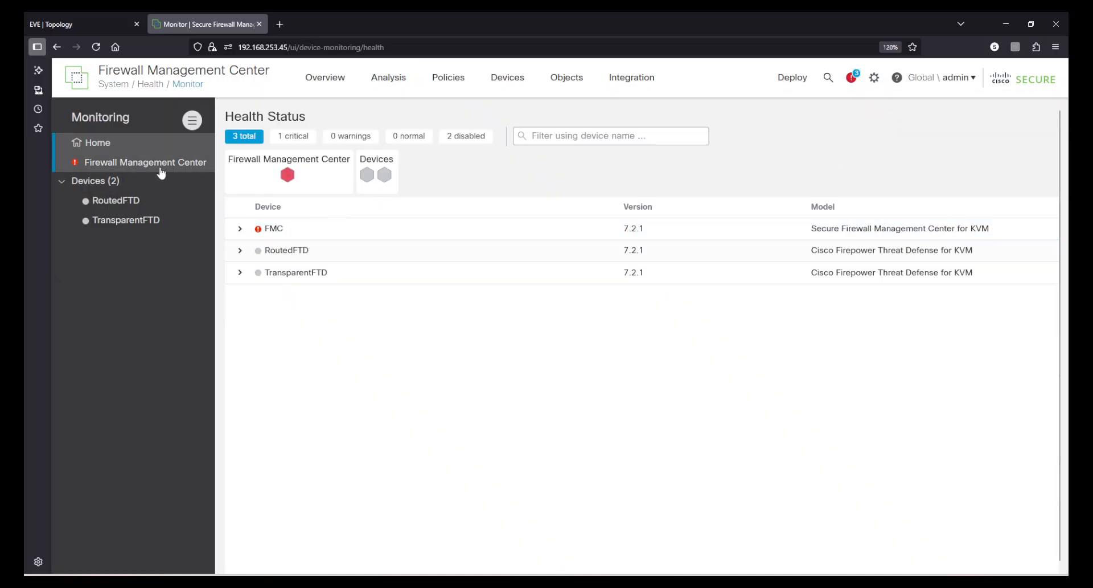
left_click(160, 168)
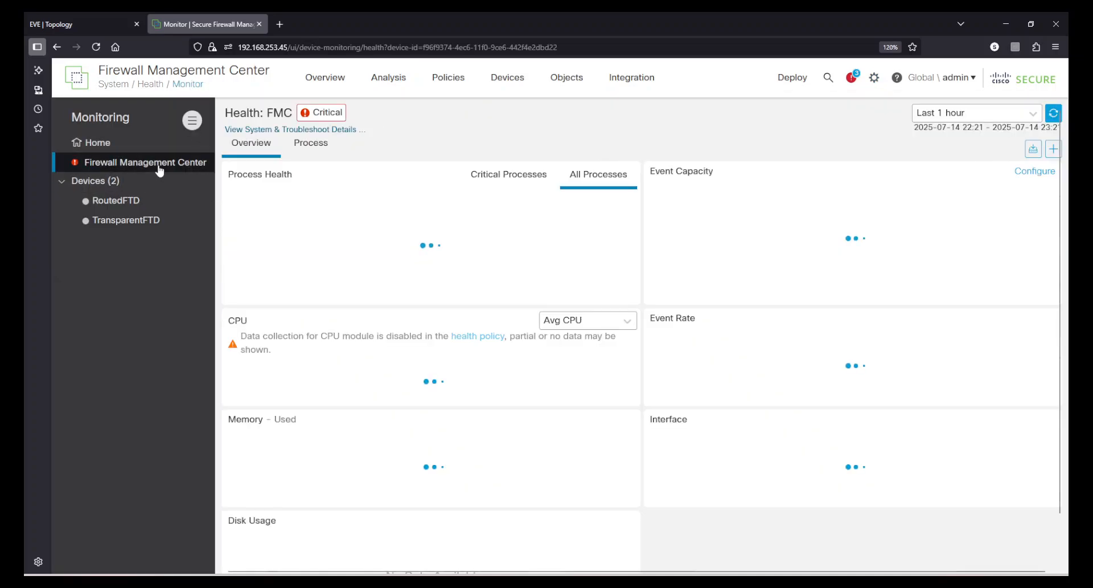
left_click(322, 114)
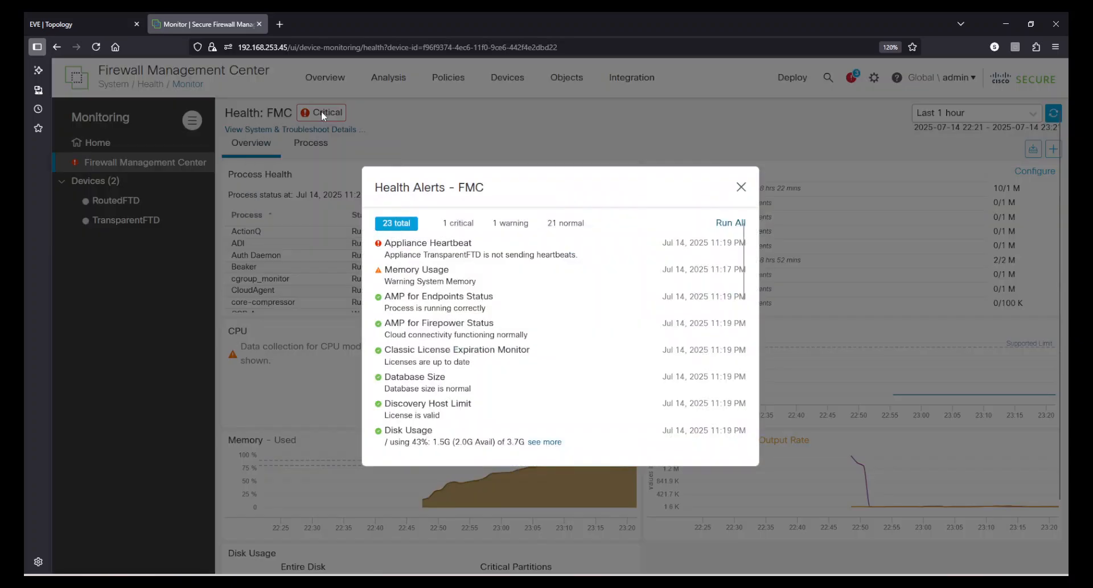
left_click(731, 223)
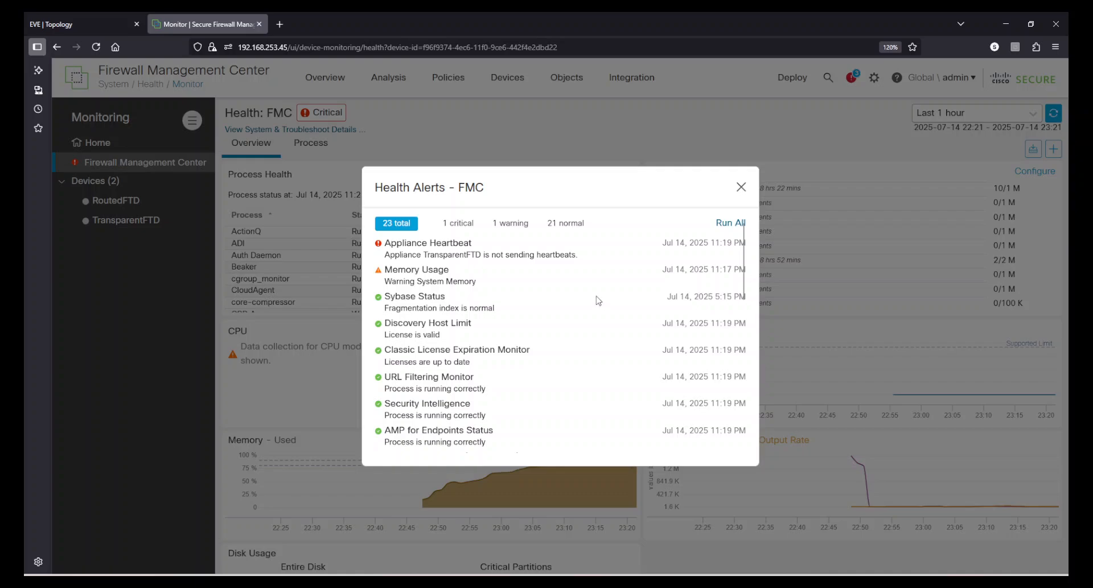
scroll(599, 302, "down", 5)
scroll(598, 310, "up", 5)
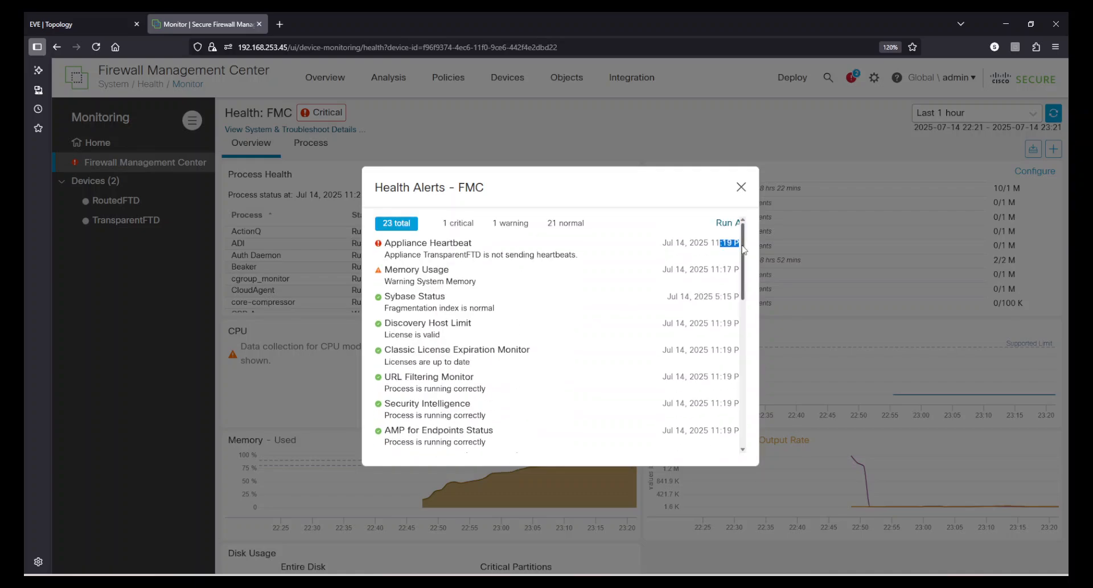
Rerun all FMC health checks once more, check the refreshed alerts for the Appliance Heartbeat module and close them.
left_click(732, 225)
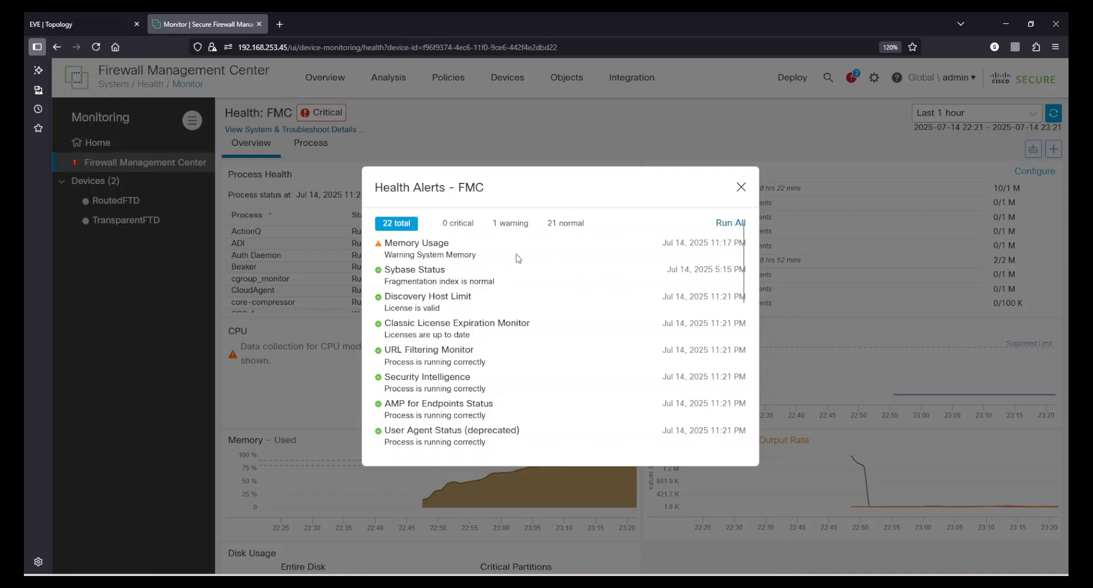
scroll(514, 292, "down", 8)
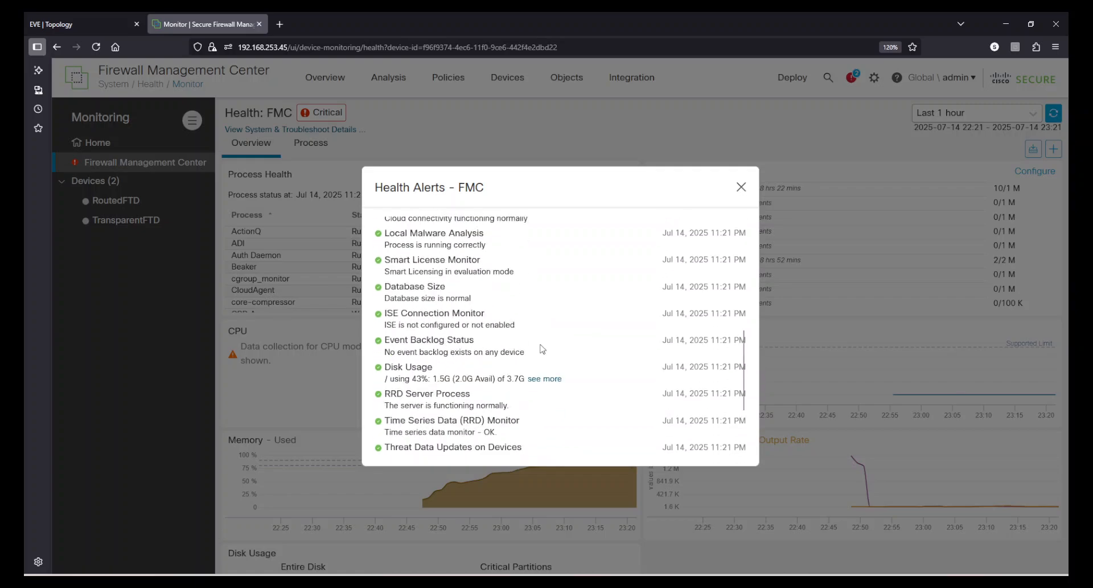
scroll(545, 359, "up", 8)
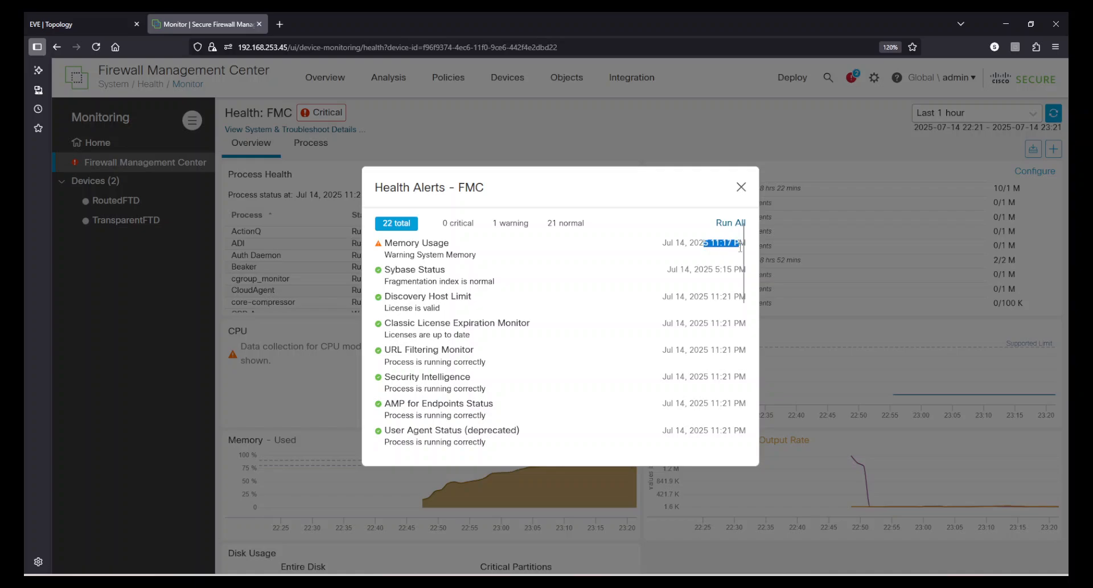
left_click(741, 187)
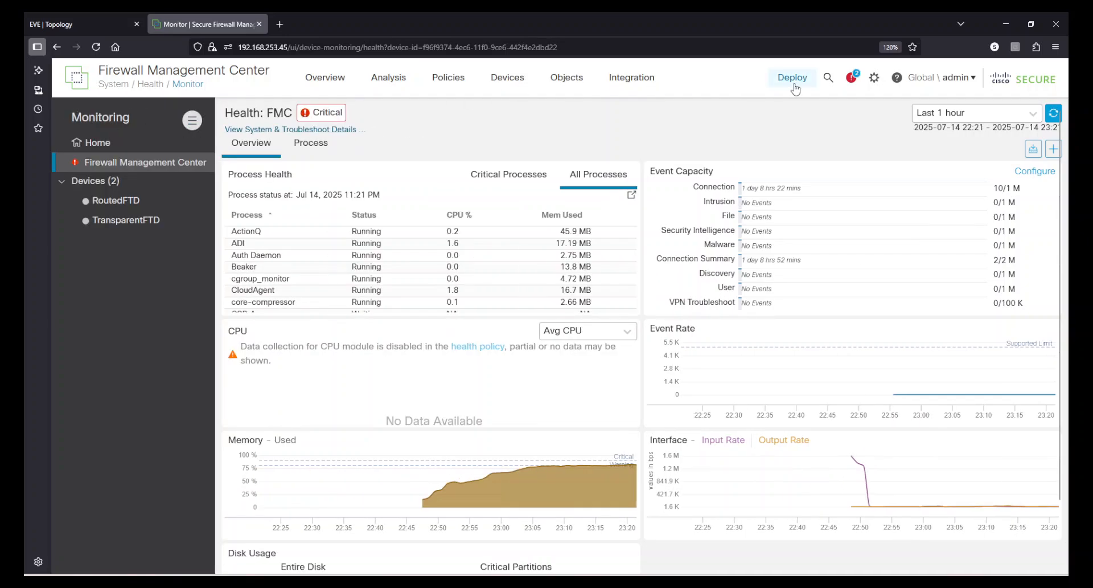
left_click(894, 80)
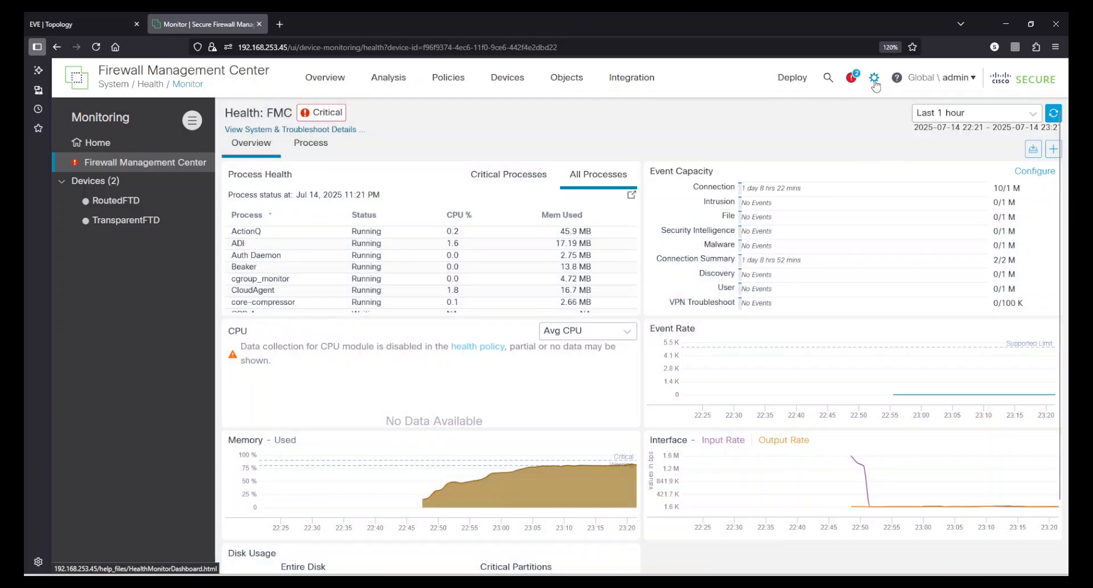
left_click(874, 77)
left_click(862, 152)
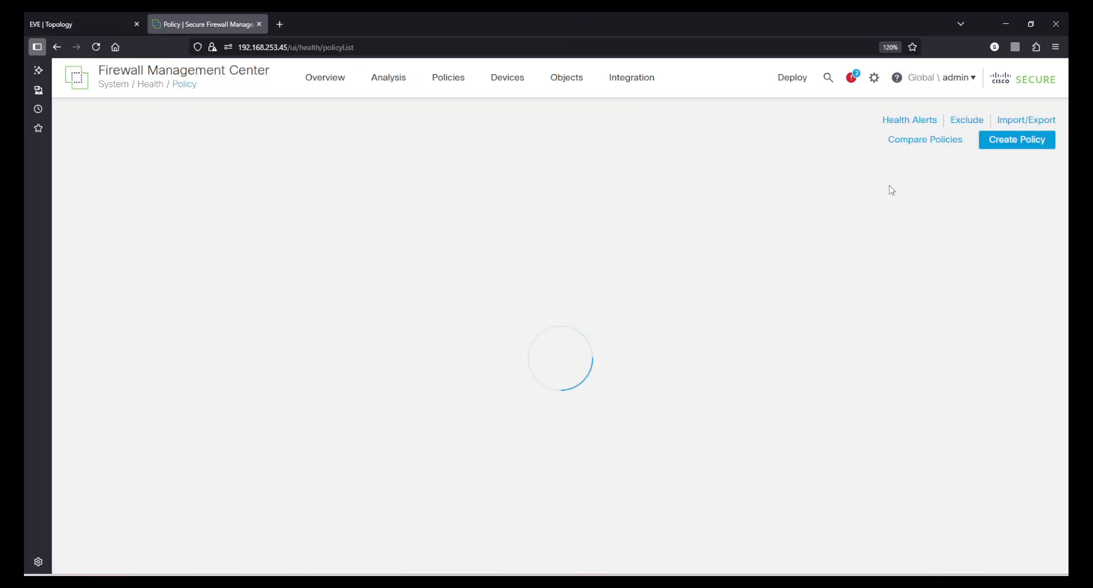
Reload the health monitor and reopen the Firewall Management Center's health alerts.
left_click(874, 79)
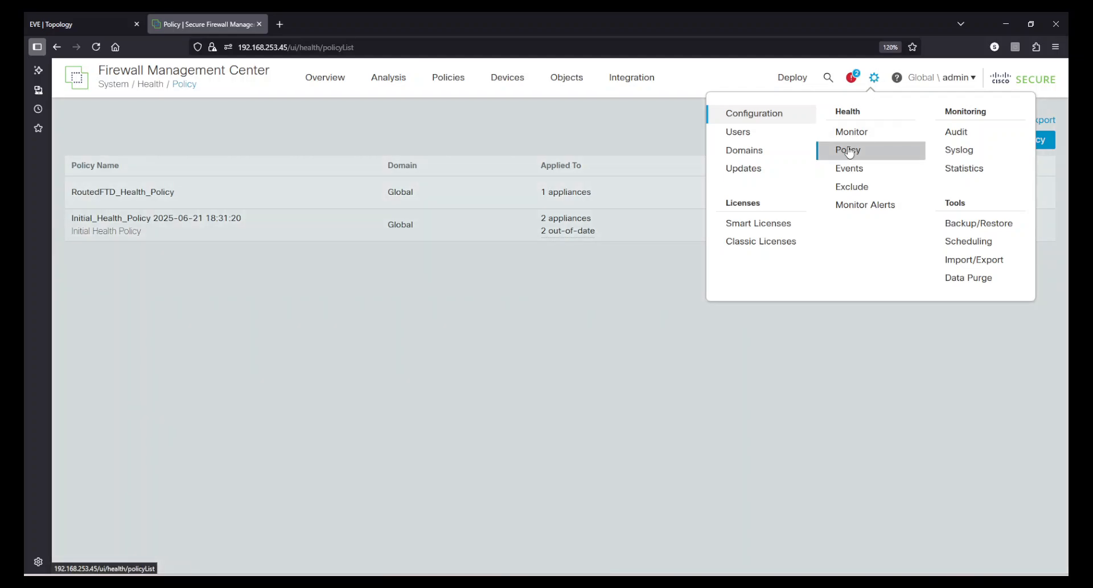
left_click(850, 132)
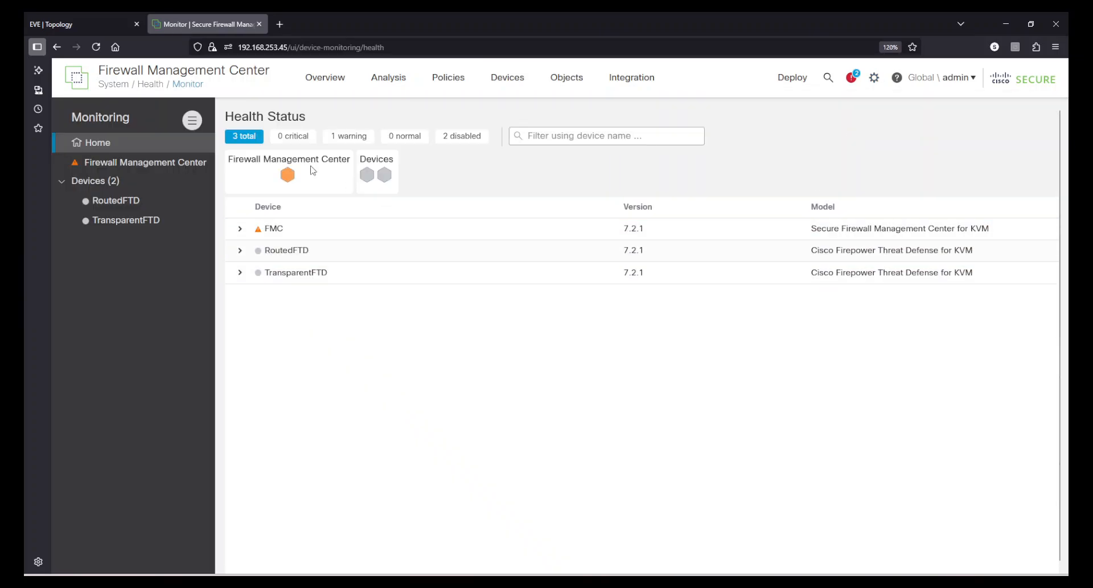
left_click(174, 160)
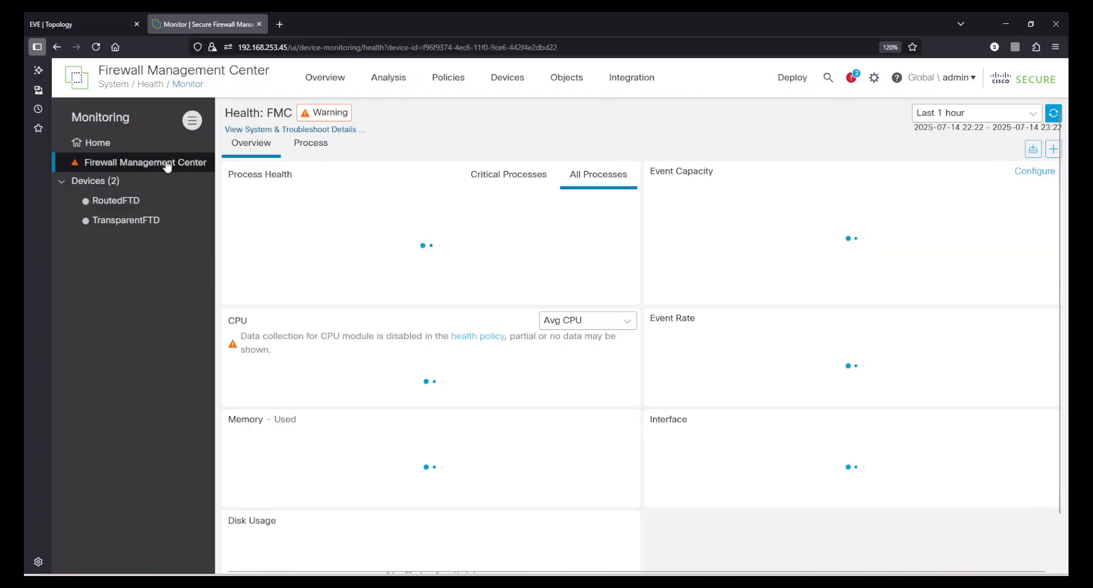
left_click(343, 115)
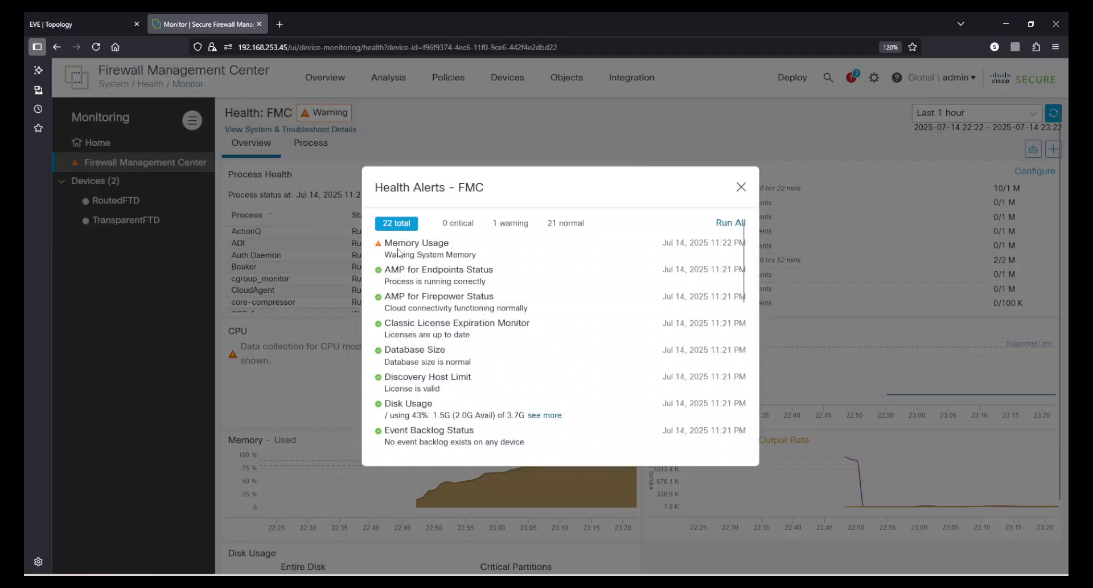
Review the Memory Usage alert and the remaining module statuses in the FMC's health alerts, then close them.
left_click_drag(400, 247, 479, 258)
left_click(479, 259)
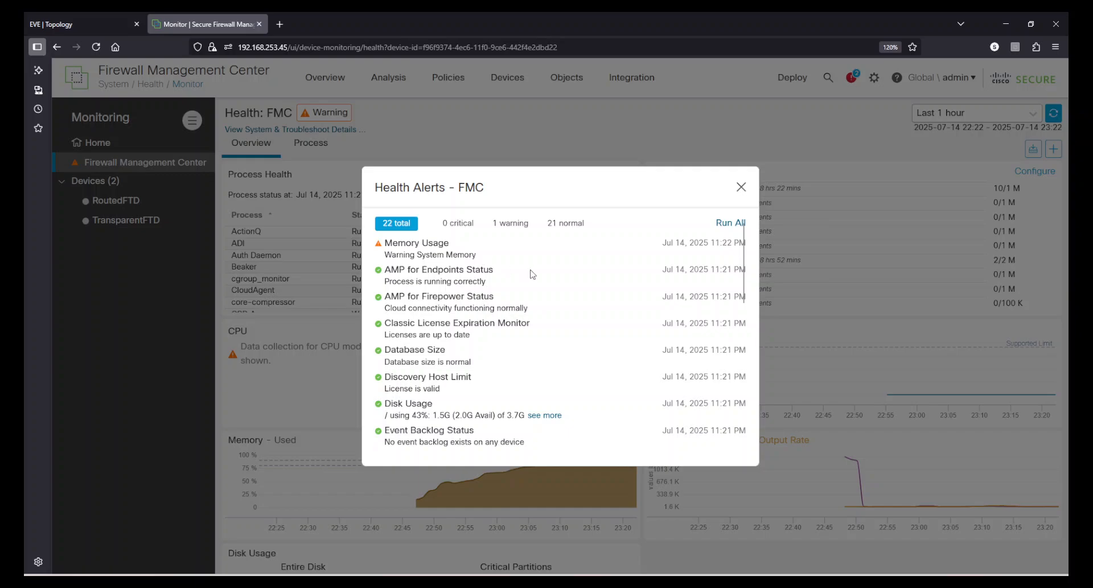
scroll(533, 274, "down", 6)
scroll(578, 341, "up", 5)
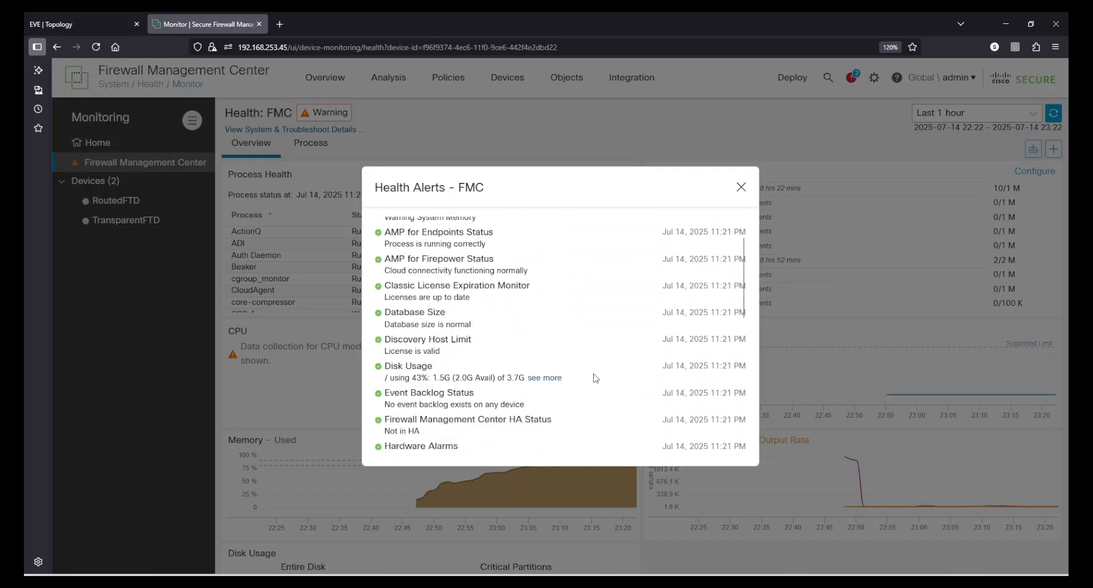
scroll(596, 378, "up", 2)
left_click(742, 186)
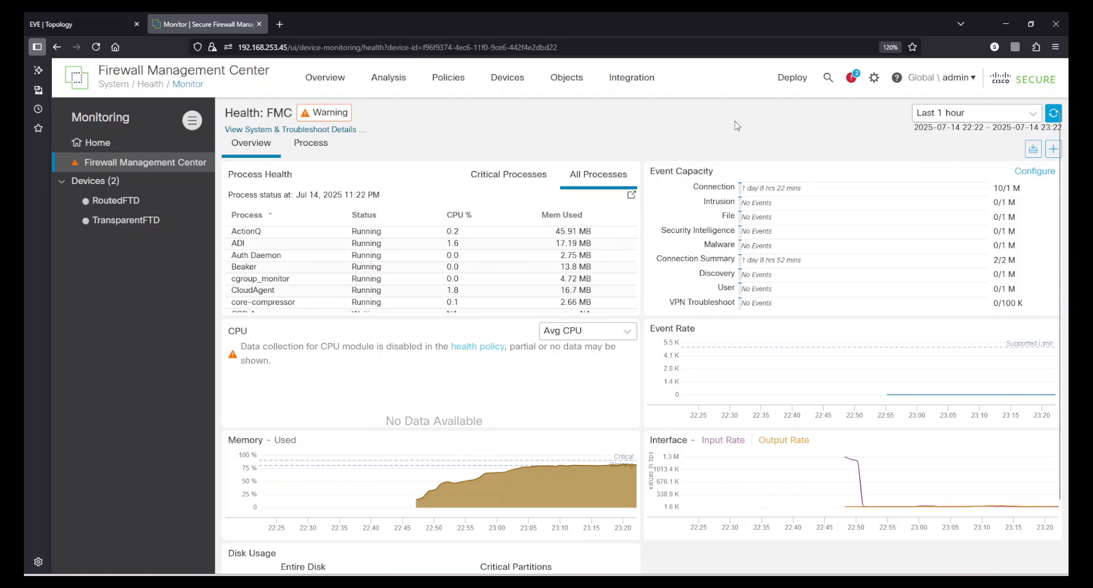
Open the Alerts page among the policy actions.
left_click(875, 80)
mouse_move(448, 81)
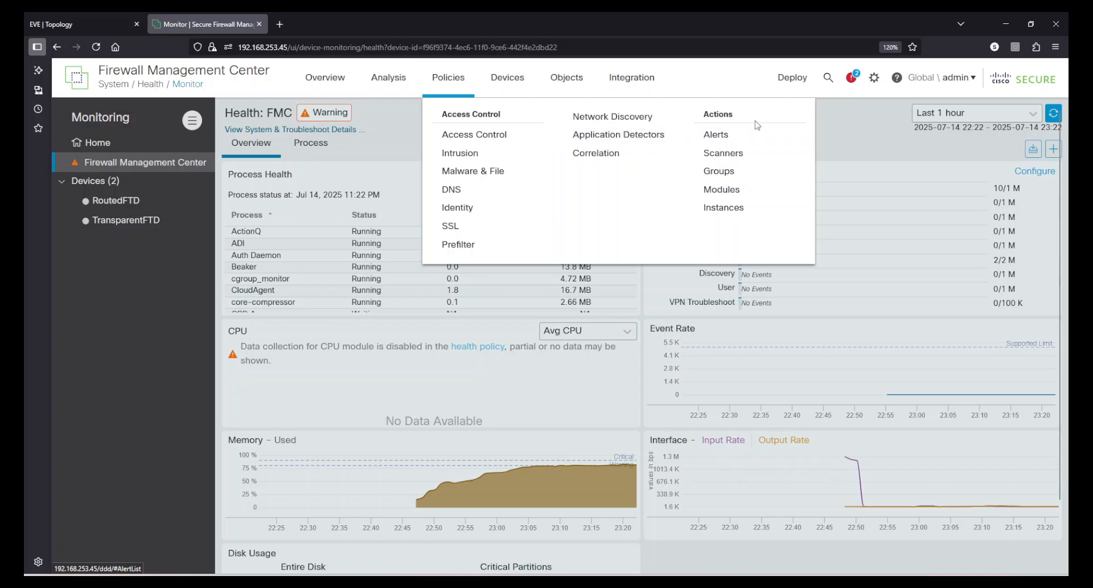
left_click(723, 139)
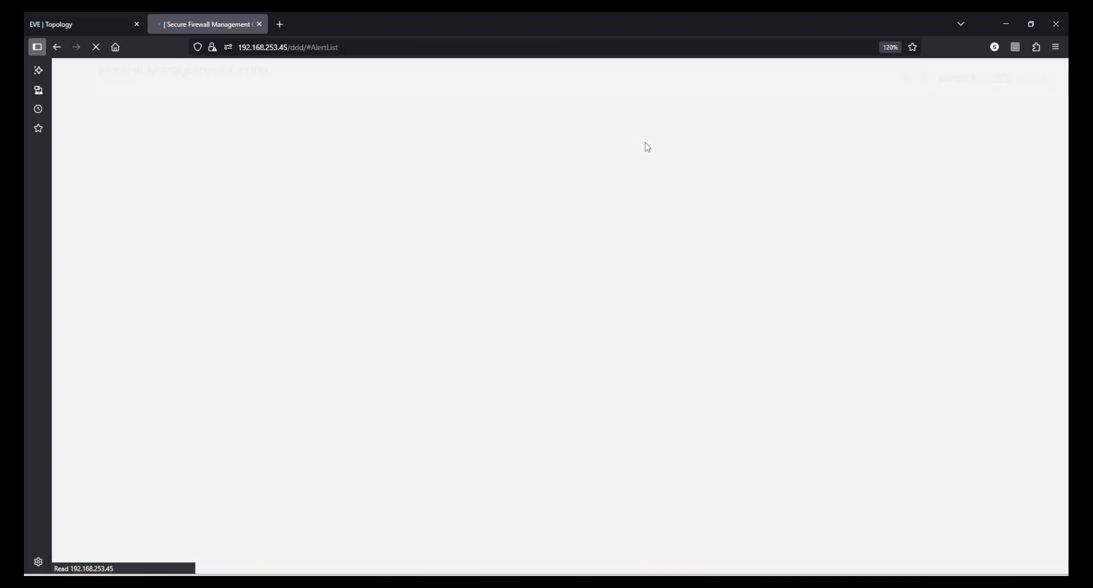